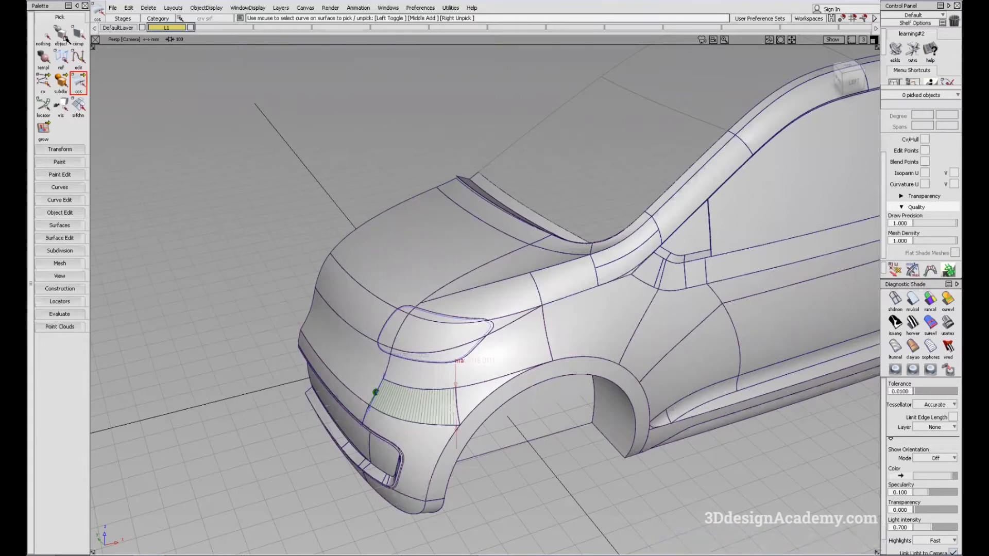
# Pick the entire grouped car body with the Pick Object tool and clear the selection
pyautogui.click(63, 17)
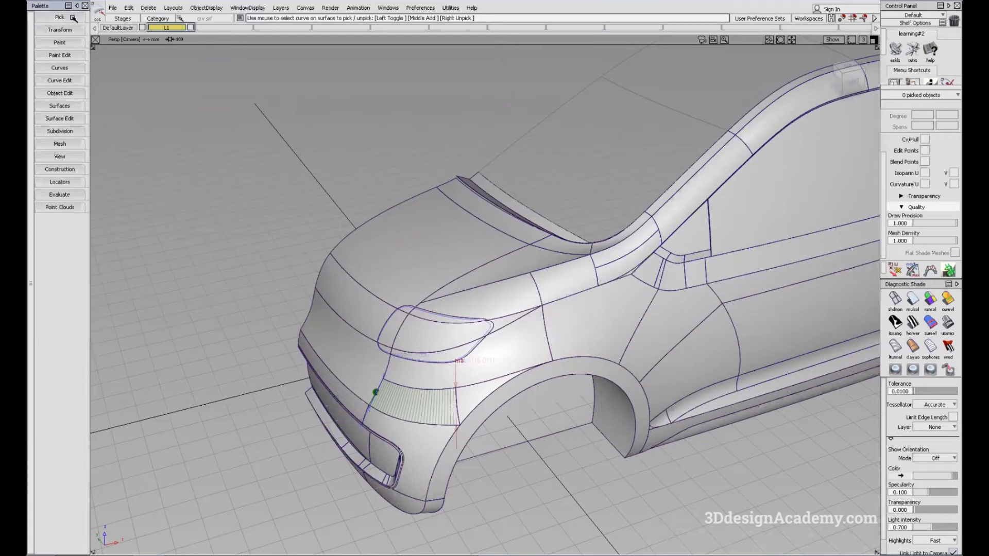
pyautogui.click(61, 17)
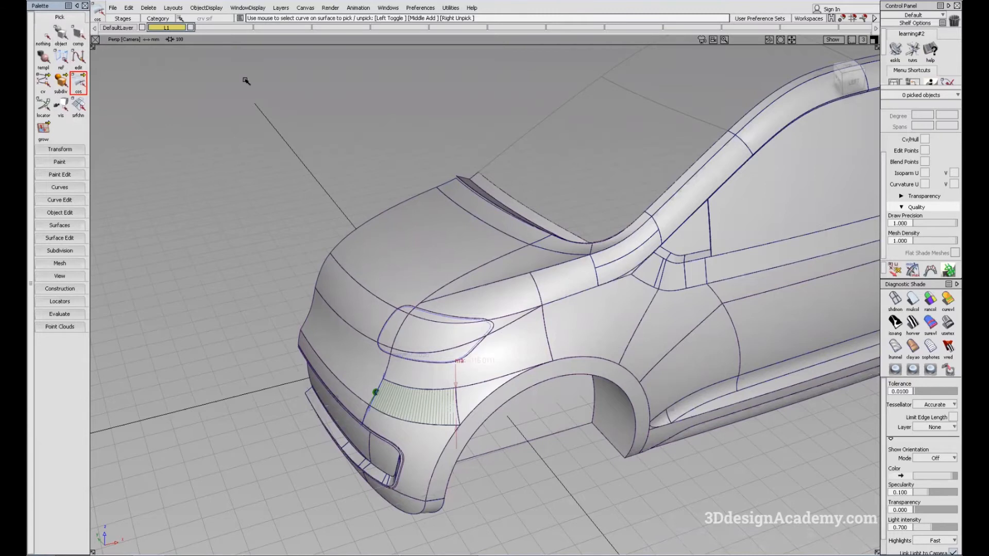
pyautogui.click(61, 34)
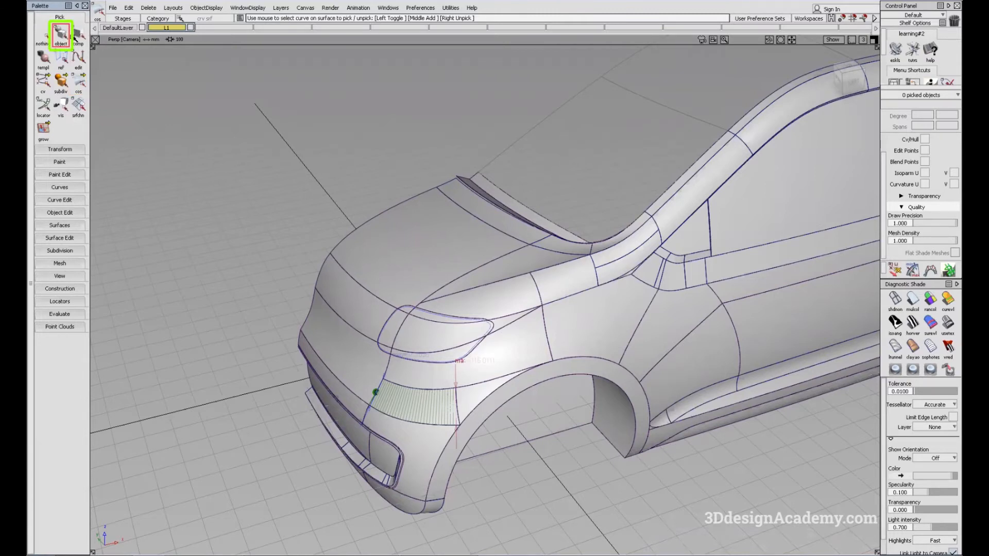
pyautogui.click(448, 241)
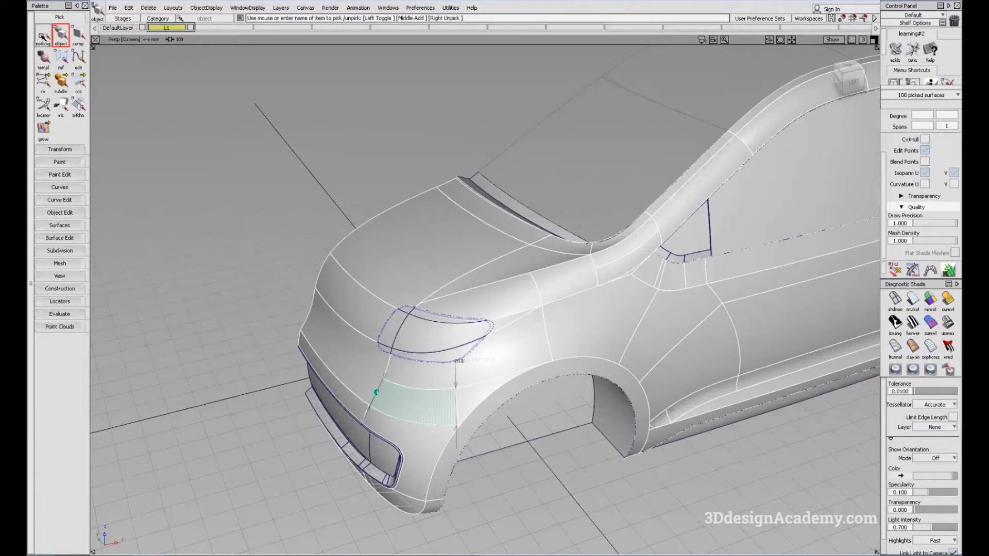
pyautogui.click(44, 38)
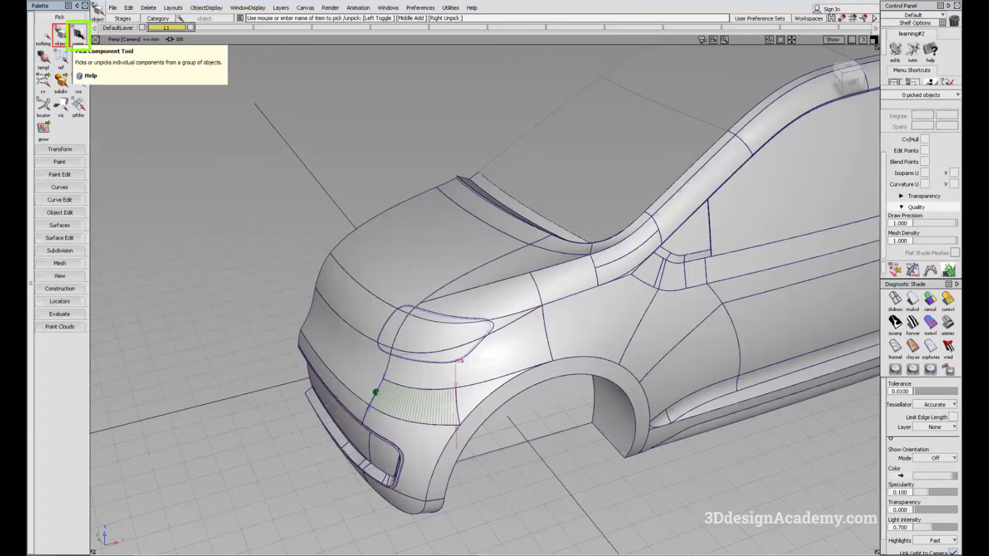
# Pick only the hood surface from the car body group with the Pick Component tool and clear the selection
pyautogui.click(78, 34)
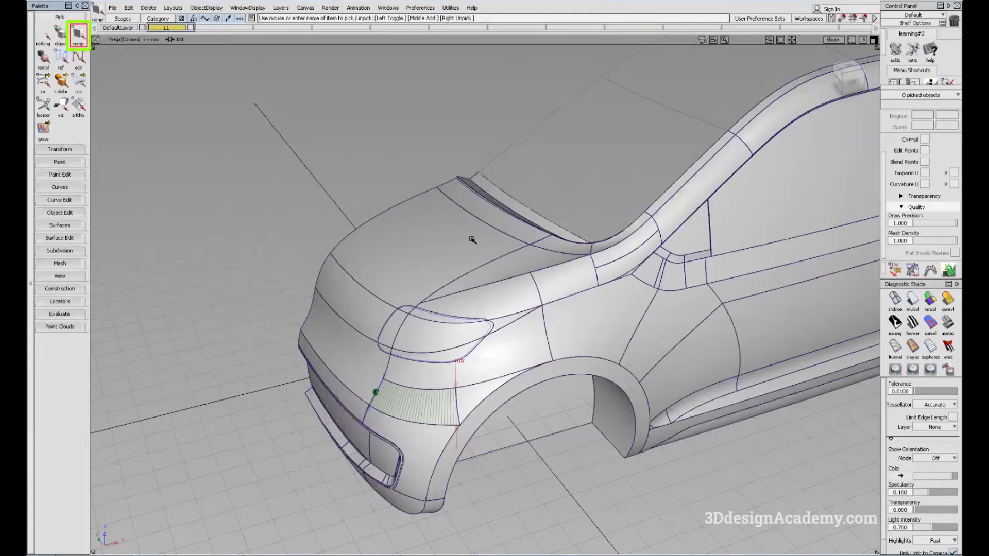
pyautogui.click(430, 231)
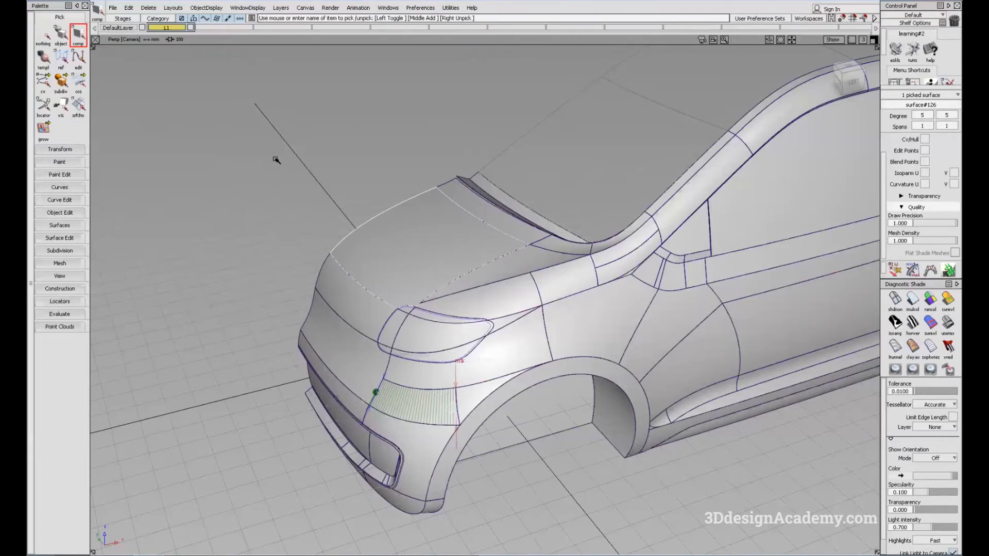
pyautogui.keyDown('alt'); pyautogui.keyDown('shift'); pyautogui.moveTo(541, 201); pyautogui.dragTo(494, 240, button='middle'); pyautogui.keyUp('shift'); pyautogui.keyUp('alt')
pyautogui.click(39, 34)
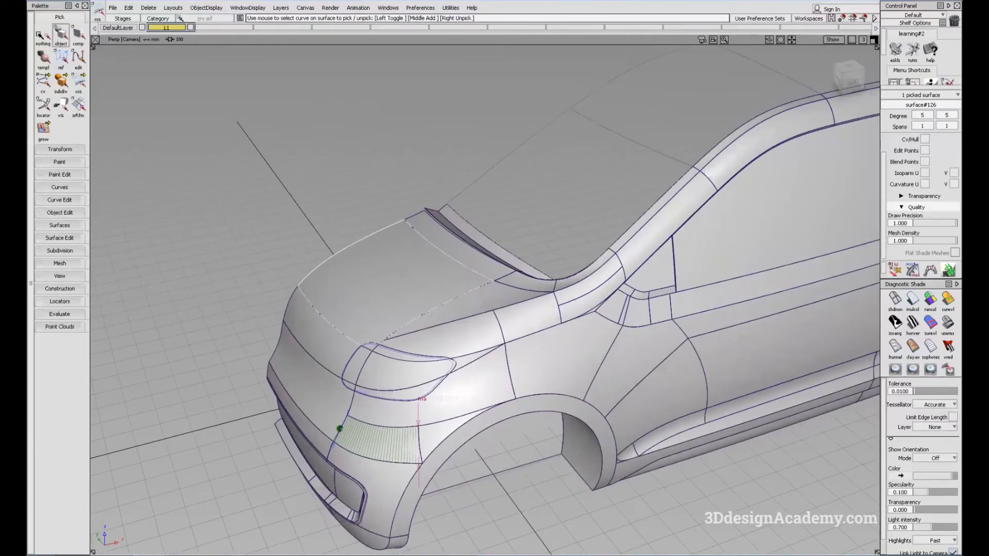
pyautogui.click(44, 34)
# Try to pick the templated windshield and roof surfaces with the Pick Object tool
pyautogui.keyDown('alt'); pyautogui.keyDown('shift'); pyautogui.moveTo(554, 204); pyautogui.dragTo(458, 278, button='middle'); pyautogui.keyUp('shift'); pyautogui.keyUp('alt')
pyautogui.keyDown('alt'); pyautogui.keyDown('shift'); pyautogui.moveTo(543, 223); pyautogui.dragTo(505, 242, button='right'); pyautogui.keyUp('shift'); pyautogui.keyUp('alt')
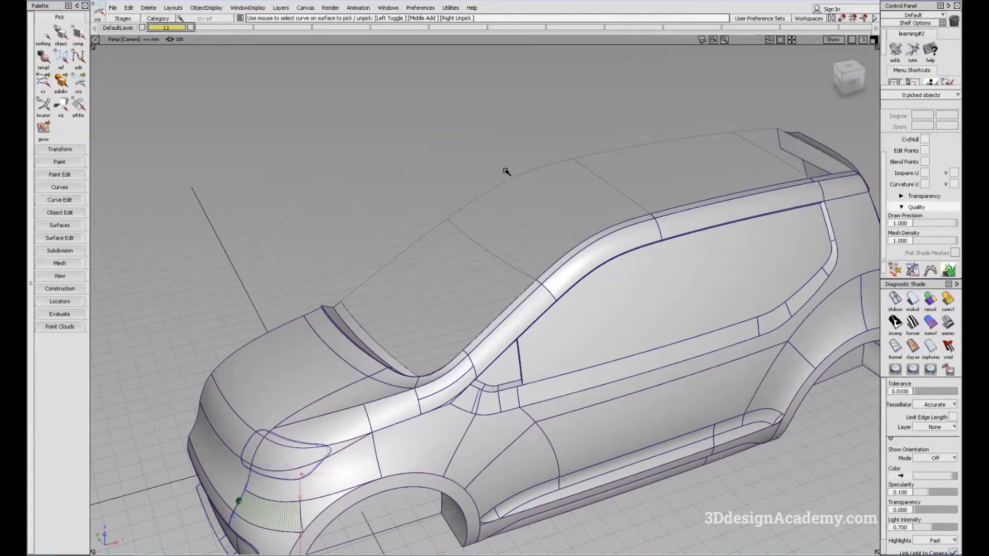
pyautogui.keyDown('ctrl'); pyautogui.keyDown('shift'); pyautogui.moveTo(523, 123); pyautogui.dragTo(527, 164); pyautogui.keyUp('shift'); pyautogui.keyUp('ctrl')
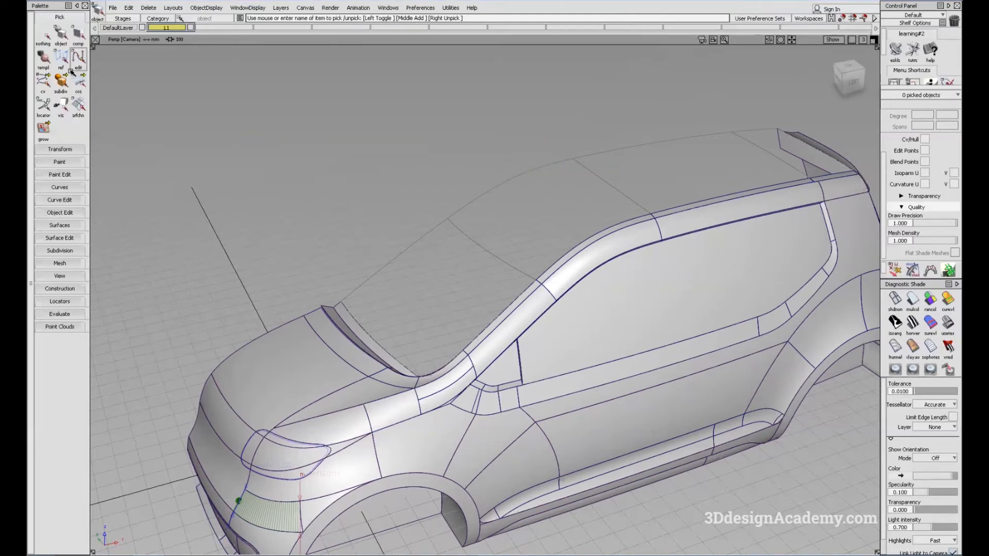
pyautogui.moveTo(515, 146); pyautogui.dragTo(573, 201)
pyautogui.moveTo(362, 172); pyautogui.dragTo(501, 265)
pyautogui.moveTo(430, 166); pyautogui.dragTo(563, 211)
pyautogui.moveTo(523, 139); pyautogui.dragTo(593, 174)
pyautogui.moveTo(521, 146); pyautogui.dragTo(644, 206)
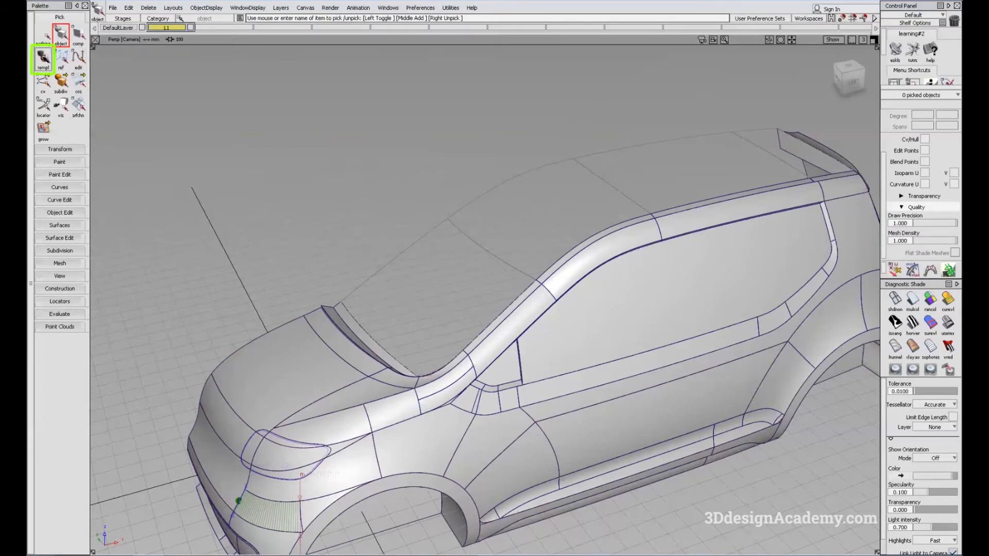
# Pick the four templated windshield and roof surfaces with the Pick Template tool and toggle off their Template display
pyautogui.click(43, 58)
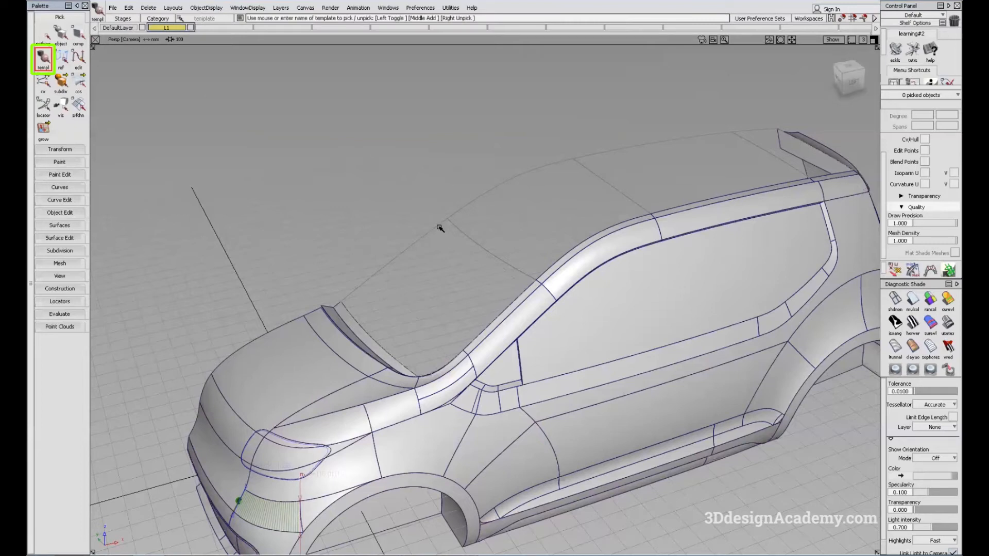
pyautogui.click(440, 229)
pyautogui.click(473, 203)
pyautogui.click(626, 150)
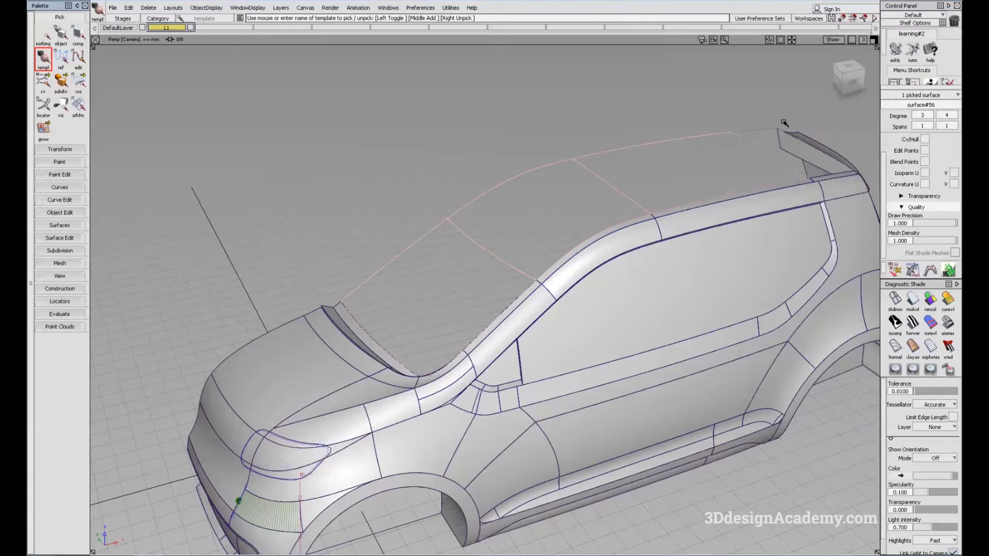
pyautogui.click(758, 138)
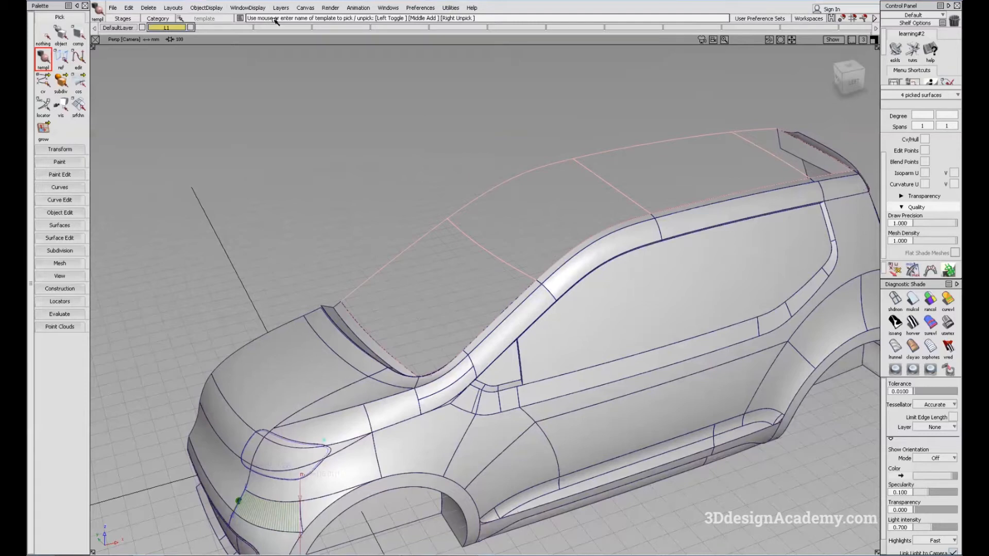
pyautogui.click(212, 8)
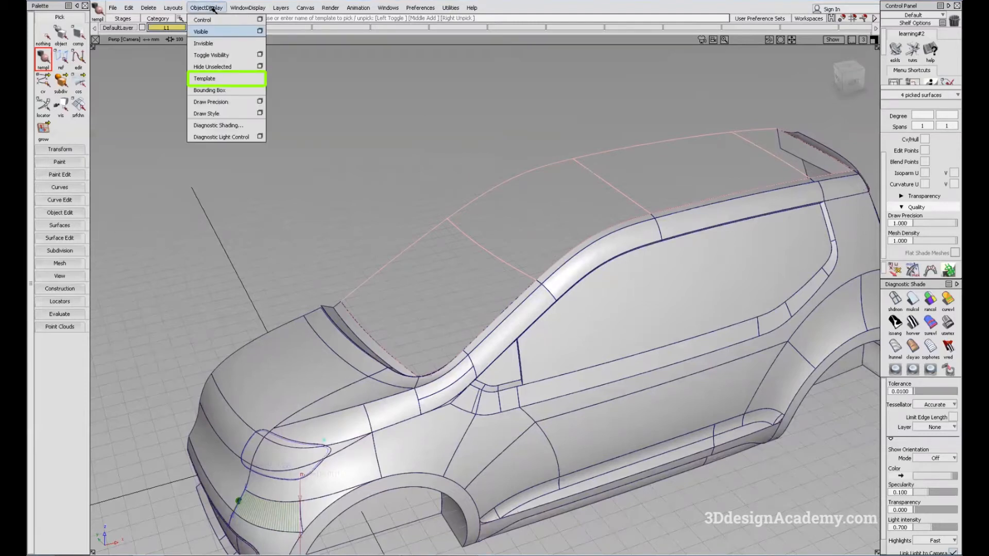
pyautogui.click(227, 79)
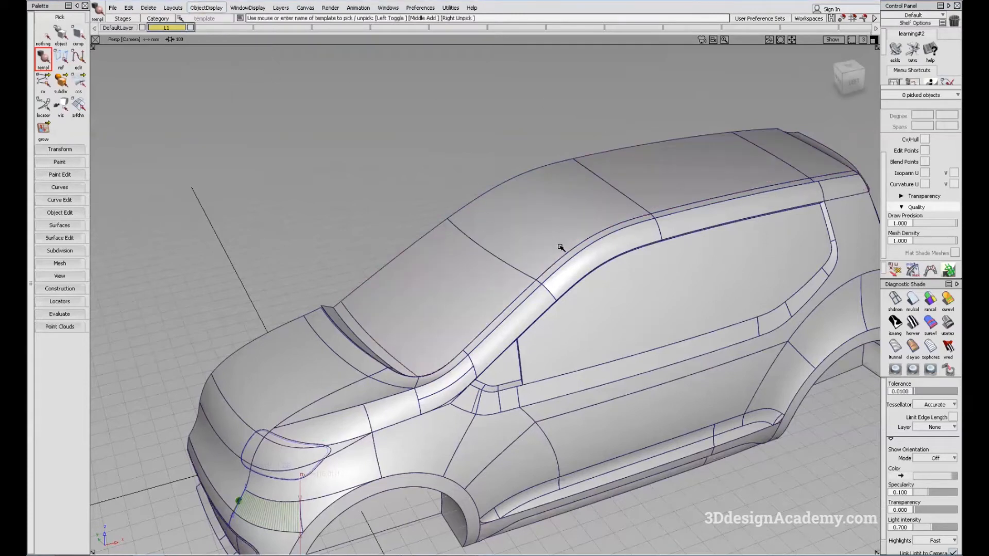
# Display the CVs and hulls of the windshield surface
pyautogui.keyDown('alt'); pyautogui.keyDown('shift'); pyautogui.moveTo(475, 287); pyautogui.dragTo(498, 265); pyautogui.keyUp('shift'); pyautogui.keyUp('alt')
pyautogui.keyDown('alt'); pyautogui.keyDown('shift'); pyautogui.moveTo(385, 283); pyautogui.dragTo(411, 223); pyautogui.keyUp('shift'); pyautogui.keyUp('alt')
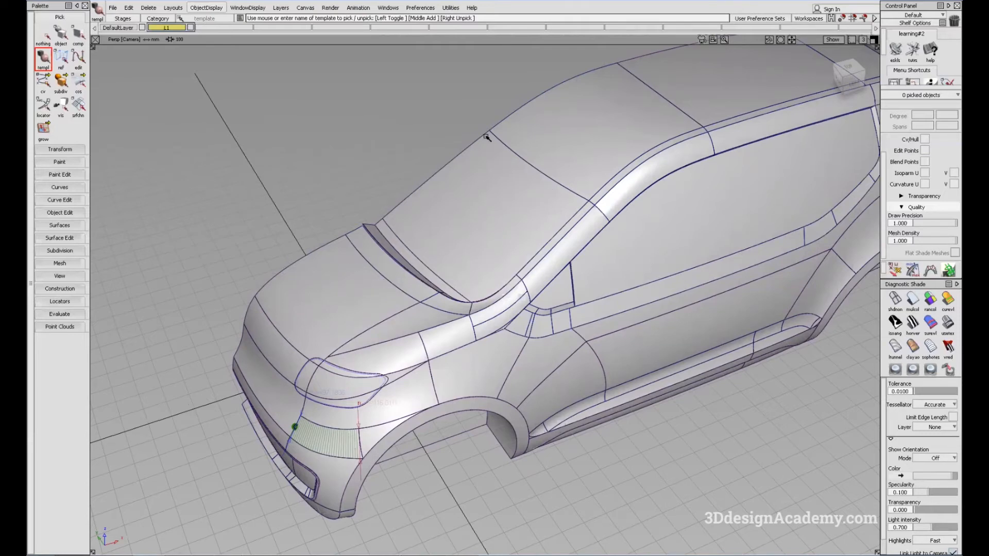
pyautogui.hotkey('shift', 'alt')
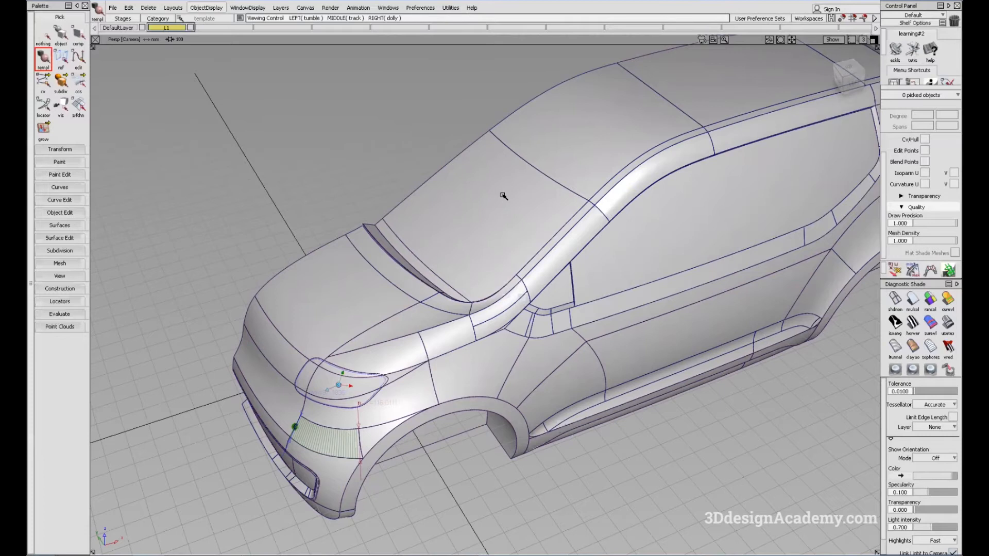
pyautogui.keyDown('alt'); pyautogui.keyDown('shift'); pyautogui.moveTo(416, 222); pyautogui.dragTo(402, 226); pyautogui.keyUp('shift'); pyautogui.keyUp('alt')
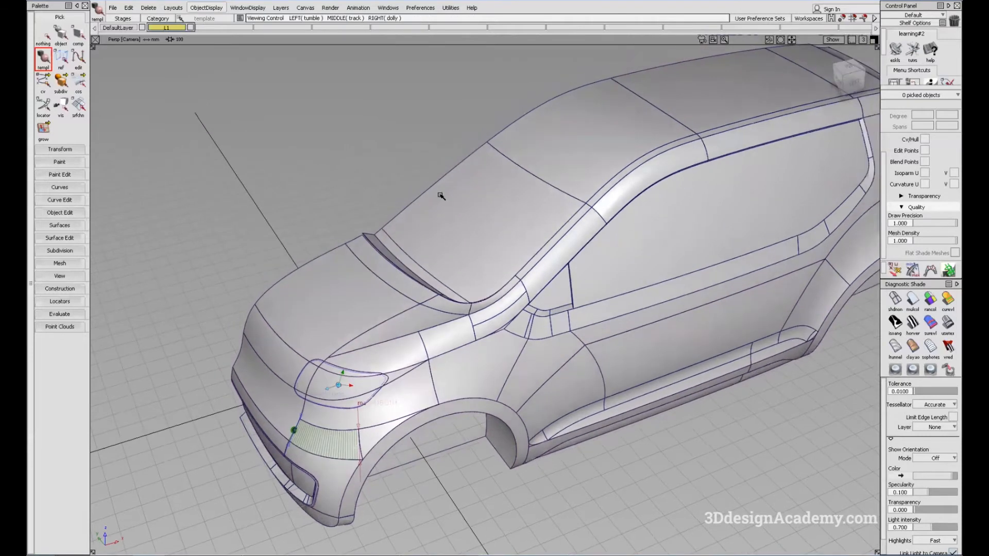
pyautogui.keyDown('ctrl'); pyautogui.keyDown('shift'); pyautogui.moveTo(481, 197); pyautogui.dragTo(535, 228); pyautogui.keyUp('shift'); pyautogui.keyUp('ctrl')
pyautogui.keyDown('alt'); pyautogui.keyDown('shift'); pyautogui.moveTo(519, 210); pyautogui.dragTo(512, 212, button='right'); pyautogui.keyUp('shift'); pyautogui.keyUp('alt')
pyautogui.keyDown('alt'); pyautogui.keyDown('shift'); pyautogui.moveTo(512, 212); pyautogui.dragTo(509, 195); pyautogui.keyUp('shift'); pyautogui.keyUp('alt')
pyautogui.keyDown('alt'); pyautogui.keyDown('shift'); pyautogui.moveTo(510, 207); pyautogui.dragTo(515, 216, button='middle'); pyautogui.keyUp('shift'); pyautogui.keyUp('alt')
pyautogui.moveTo(528, 304)
pyautogui.keyDown('ctrl'); pyautogui.keyDown('shift'); pyautogui.mouseDown()
pyautogui.moveTo(516, 234)
pyautogui.moveTo(536, 162)
pyautogui.mouseUp(); pyautogui.keyUp('shift'); pyautogui.keyUp('ctrl')
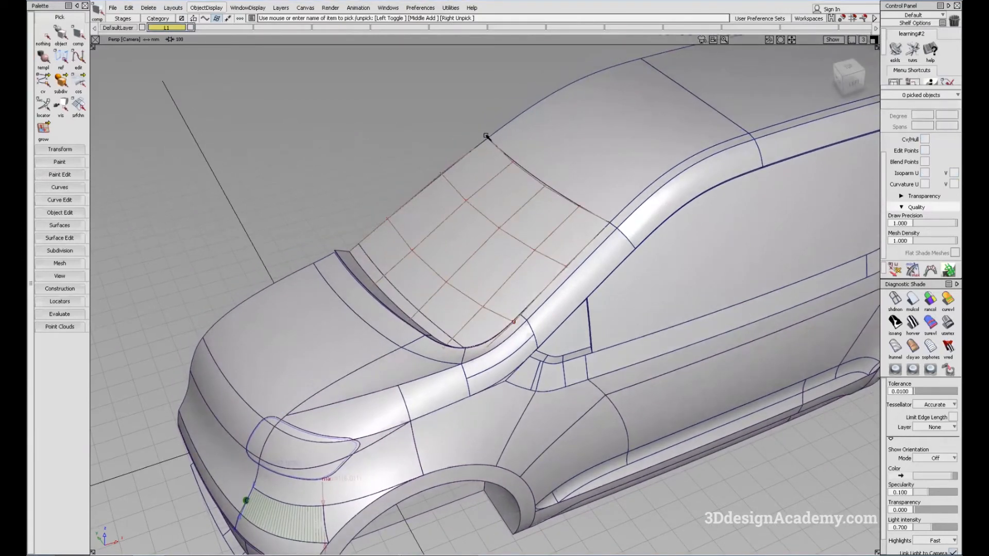
# Pick the windshield CV on the car's centreline edge, second from the roof end, with the Pick CV tool
pyautogui.keyDown('alt'); pyautogui.keyDown('shift'); pyautogui.click(510, 158); pyautogui.keyUp('shift'); pyautogui.keyUp('alt')
pyautogui.keyDown('alt'); pyautogui.keyDown('shift'); pyautogui.moveTo(509, 158); pyautogui.dragTo(565, 148, button='right'); pyautogui.keyUp('shift'); pyautogui.keyUp('alt')
pyautogui.moveTo(565, 148)
pyautogui.keyDown('alt'); pyautogui.keyDown('shift'); pyautogui.mouseDown()
pyautogui.moveTo(563, 192)
pyautogui.moveTo(532, 197)
pyautogui.moveTo(444, 242)
pyautogui.mouseUp(); pyautogui.keyUp('shift'); pyautogui.keyUp('alt')
pyautogui.keyDown('alt'); pyautogui.keyDown('shift'); pyautogui.moveTo(509, 280); pyautogui.dragTo(557, 226, button='right'); pyautogui.keyUp('shift'); pyautogui.keyUp('alt')
pyautogui.keyDown('alt'); pyautogui.keyDown('shift'); pyautogui.moveTo(556, 226); pyautogui.dragTo(525, 187); pyautogui.keyUp('shift'); pyautogui.keyUp('alt')
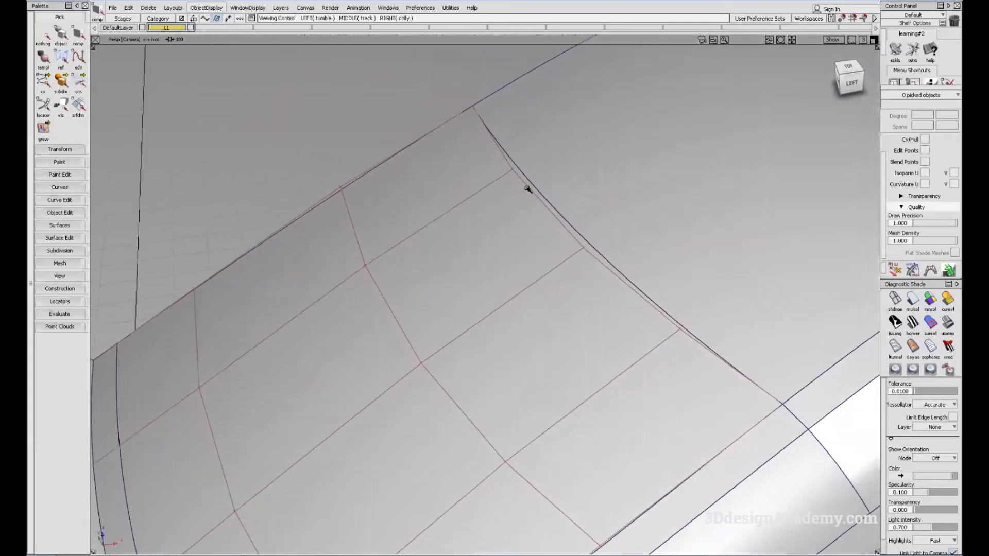
pyautogui.keyDown('alt'); pyautogui.keyDown('shift'); pyautogui.moveTo(416, 192); pyautogui.dragTo(409, 191, button='right'); pyautogui.keyUp('shift'); pyautogui.keyUp('alt')
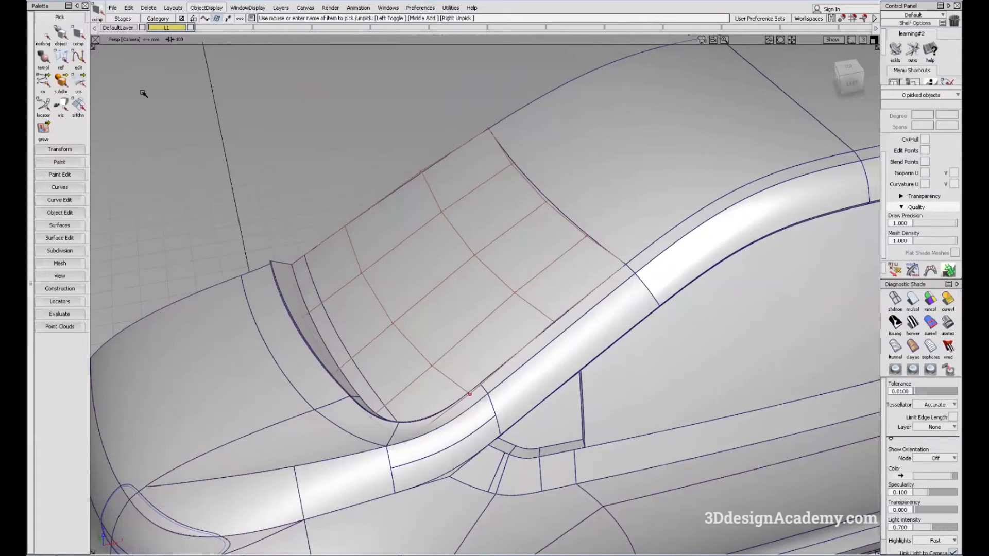
pyautogui.click(45, 81)
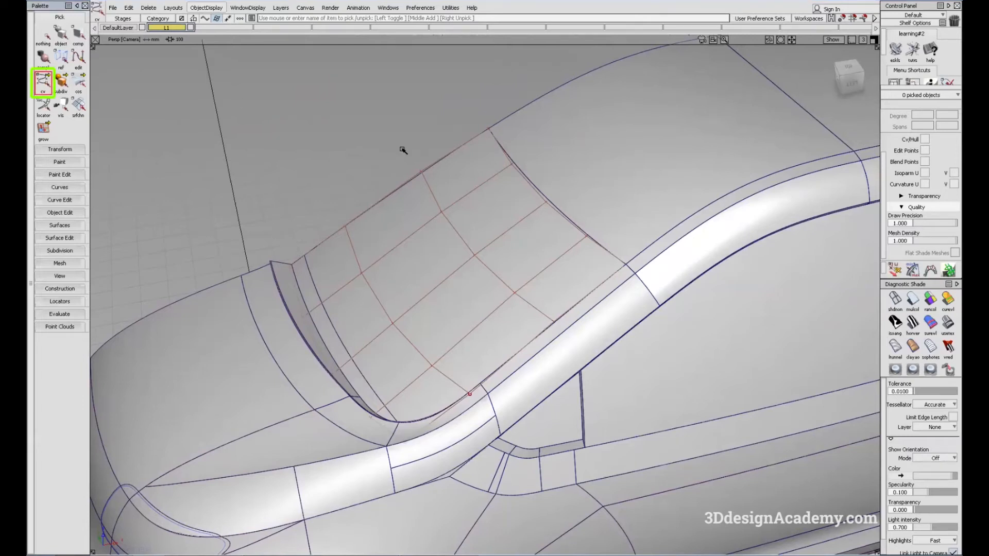
pyautogui.click(422, 171)
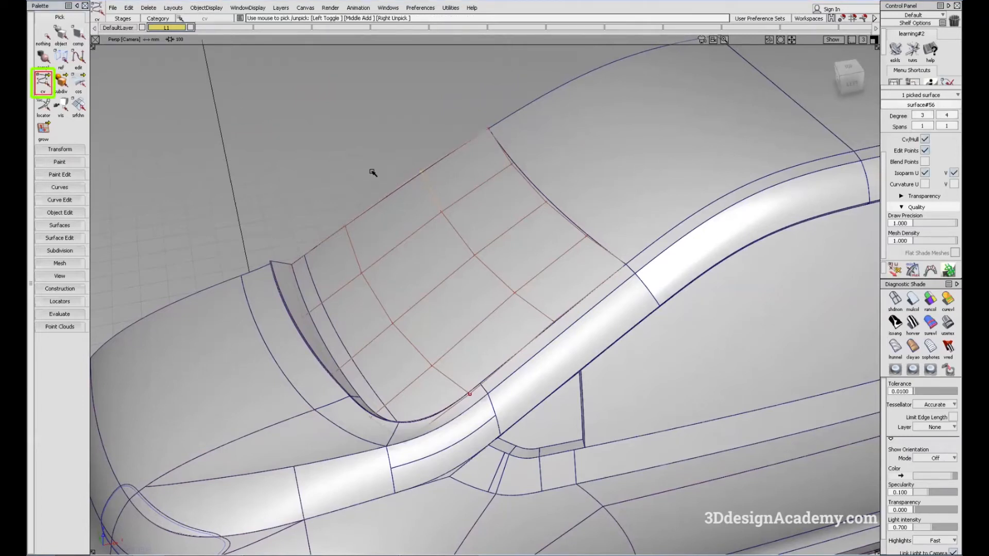
# Raise the picked windshield CV with the Move tool to bulge the surface, and undo the move
pyautogui.keyDown('ctrl'); pyautogui.keyDown('shift'); pyautogui.moveTo(364, 173); pyautogui.dragTo(367, 154, button='middle'); pyautogui.keyUp('shift'); pyautogui.keyUp('ctrl')
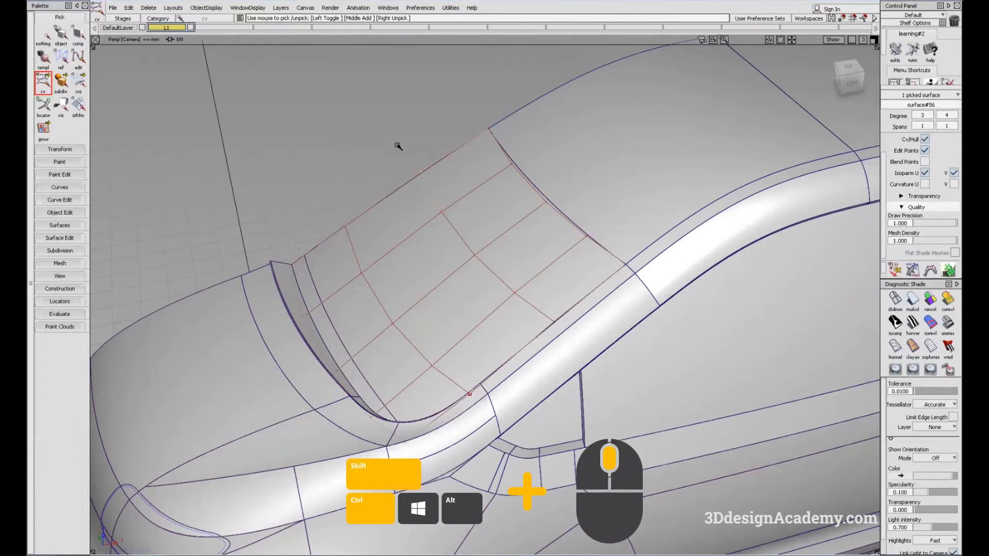
pyautogui.moveTo(384, 168)
pyautogui.mouseDown(button='right')
pyautogui.moveTo(381, 110)
pyautogui.moveTo(386, 195)
pyautogui.moveTo(380, 146)
pyautogui.moveTo(374, 155)
pyautogui.mouseUp(button='right')
pyautogui.keyDown('alt'); pyautogui.keyDown('shift'); pyautogui.moveTo(376, 172); pyautogui.dragTo(421, 171); pyautogui.keyUp('shift'); pyautogui.keyUp('alt')
pyautogui.keyDown('alt'); pyautogui.keyDown('shift'); pyautogui.moveTo(421, 263); pyautogui.dragTo(442, 232); pyautogui.keyUp('shift'); pyautogui.keyUp('alt')
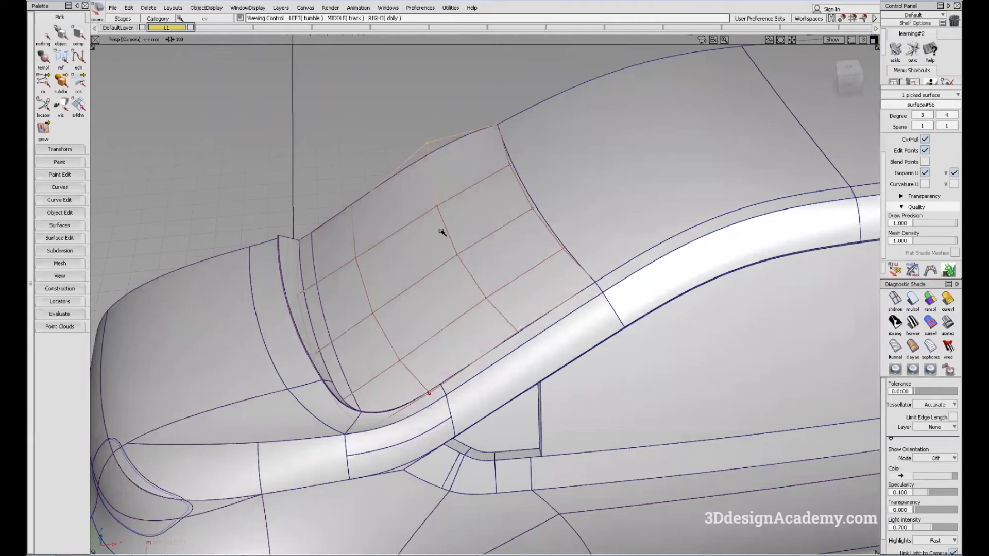
pyautogui.hotkey('ctrl', 'z')
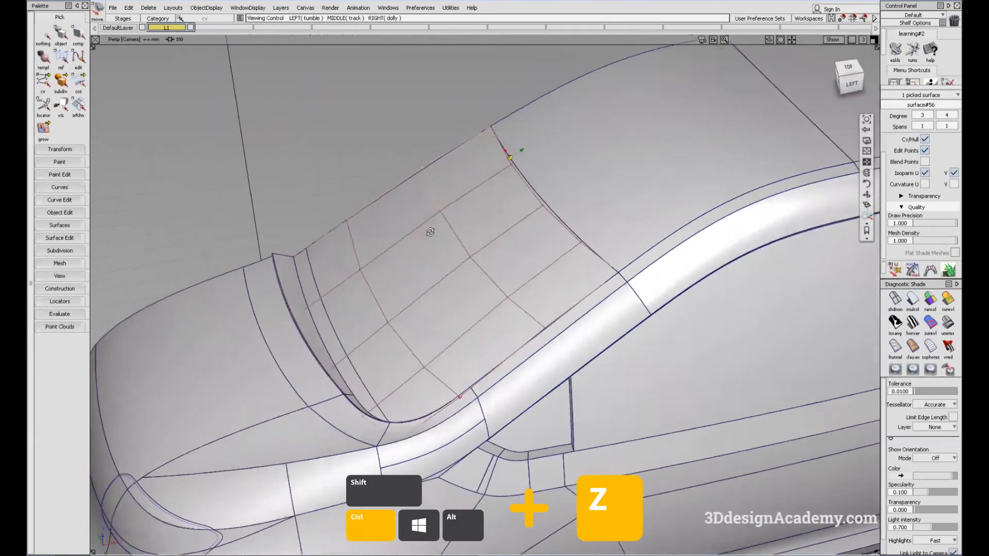
pyautogui.hotkey('ctrl', 'shift', 'z')
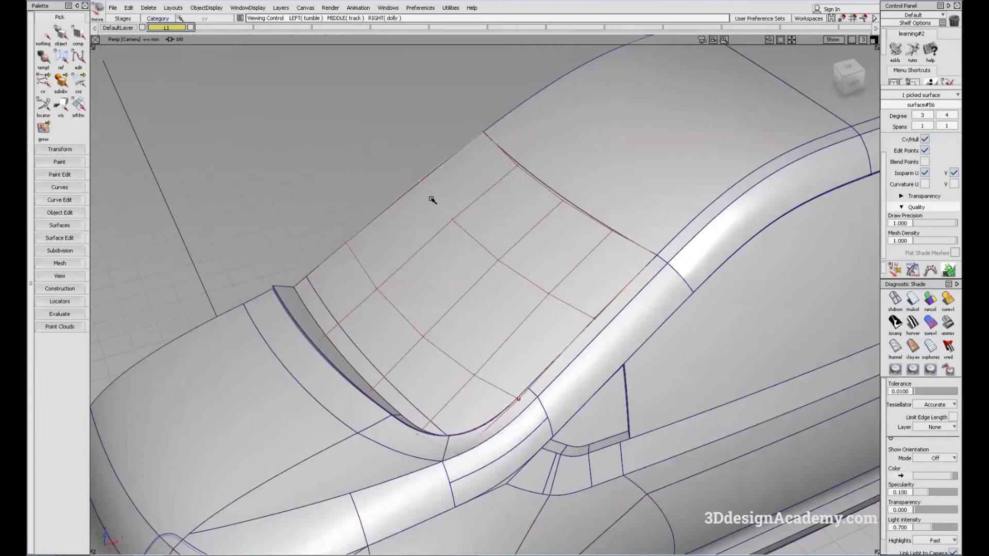
# Clear the windshield selection and examine the headlight outline curves on the front corner surfaces up close from several angles
pyautogui.keyDown('alt'); pyautogui.keyDown('shift'); pyautogui.moveTo(498, 260); pyautogui.dragTo(543, 189, button='middle'); pyautogui.keyUp('shift'); pyautogui.keyUp('alt')
pyautogui.keyDown('alt'); pyautogui.keyDown('shift'); pyautogui.moveTo(572, 284); pyautogui.dragTo(589, 256, button='middle'); pyautogui.keyUp('shift'); pyautogui.keyUp('alt')
pyautogui.keyDown('alt'); pyautogui.keyDown('shift'); pyautogui.moveTo(481, 382); pyautogui.dragTo(565, 295, button='middle'); pyautogui.keyUp('shift'); pyautogui.keyUp('alt')
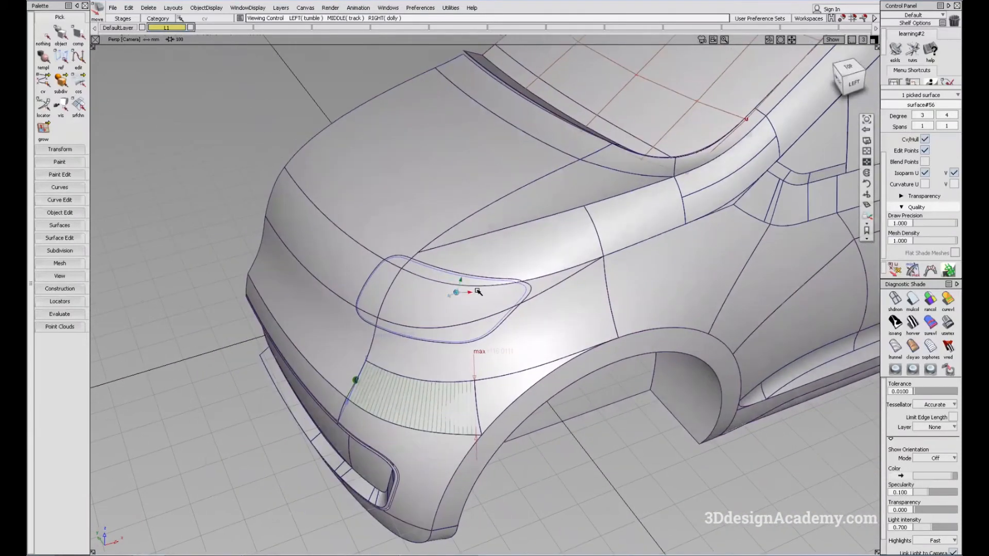
pyautogui.keyDown('alt'); pyautogui.keyDown('shift'); pyautogui.moveTo(477, 291); pyautogui.dragTo(454, 309); pyautogui.keyUp('shift'); pyautogui.keyUp('alt')
pyautogui.keyDown('alt'); pyautogui.keyDown('shift'); pyautogui.moveTo(422, 299); pyautogui.dragTo(455, 278, button='right'); pyautogui.keyUp('shift'); pyautogui.keyUp('alt')
pyautogui.keyDown('alt'); pyautogui.keyDown('shift'); pyautogui.moveTo(375, 257); pyautogui.dragTo(354, 214); pyautogui.keyUp('shift'); pyautogui.keyUp('alt')
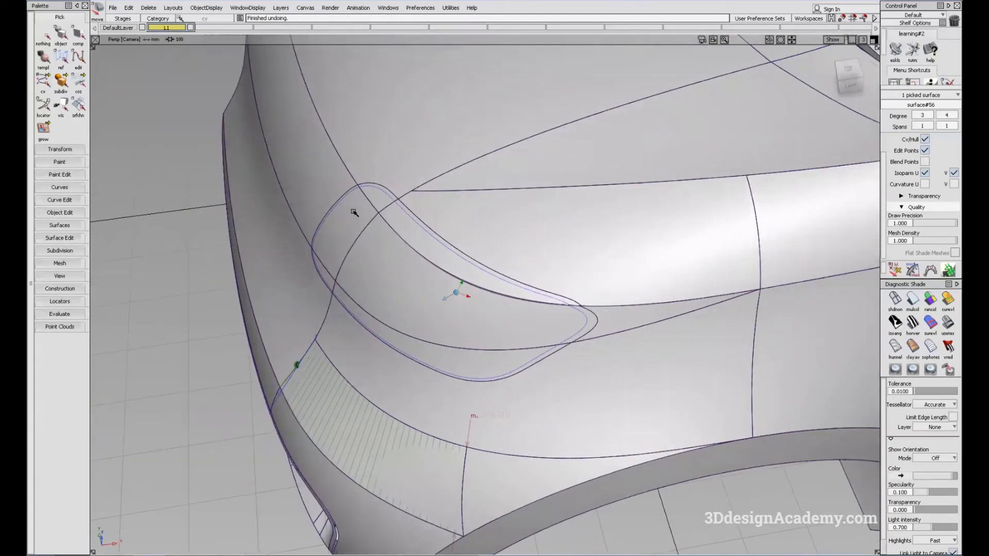
pyautogui.keyDown('alt'); pyautogui.keyDown('shift'); pyautogui.moveTo(521, 277); pyautogui.dragTo(430, 263); pyautogui.keyUp('shift'); pyautogui.keyUp('alt')
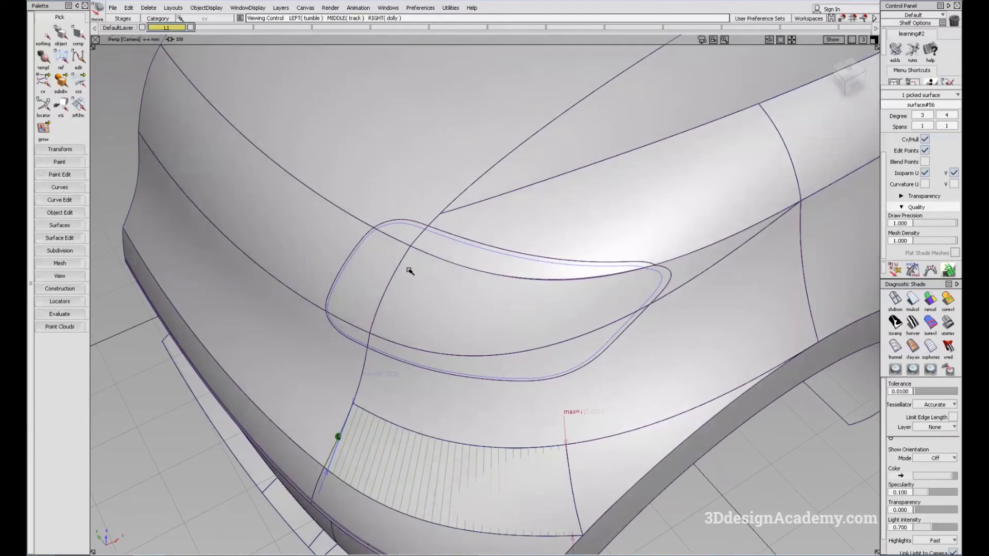
pyautogui.moveTo(415, 276)
pyautogui.keyDown('alt'); pyautogui.keyDown('shift'); pyautogui.mouseDown()
pyautogui.moveTo(408, 249)
pyautogui.moveTo(399, 265)
pyautogui.mouseUp(); pyautogui.keyUp('shift'); pyautogui.keyUp('alt')
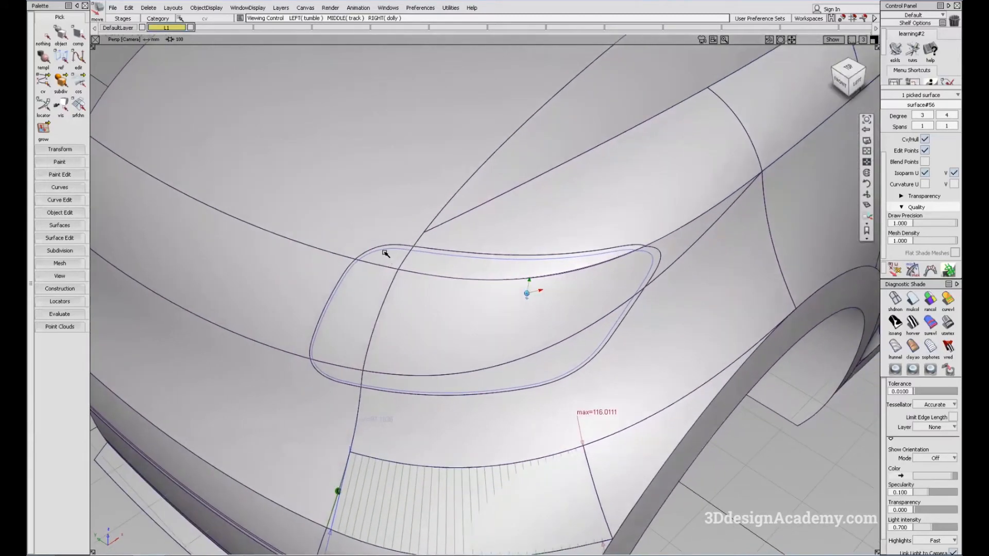
pyautogui.keyDown('alt'); pyautogui.keyDown('shift'); pyautogui.moveTo(385, 252); pyautogui.dragTo(416, 259, button='right'); pyautogui.keyUp('shift'); pyautogui.keyUp('alt')
pyautogui.keyDown('alt'); pyautogui.keyDown('shift'); pyautogui.moveTo(415, 259); pyautogui.dragTo(416, 246, button='middle'); pyautogui.keyUp('shift'); pyautogui.keyUp('alt')
pyautogui.keyDown('alt'); pyautogui.keyDown('shift'); pyautogui.moveTo(415, 244); pyautogui.dragTo(401, 345); pyautogui.keyUp('shift'); pyautogui.keyUp('alt')
pyautogui.keyDown('ctrl'); pyautogui.keyDown('shift'); pyautogui.moveTo(440, 227); pyautogui.dragTo(453, 305); pyautogui.keyUp('shift'); pyautogui.keyUp('ctrl')
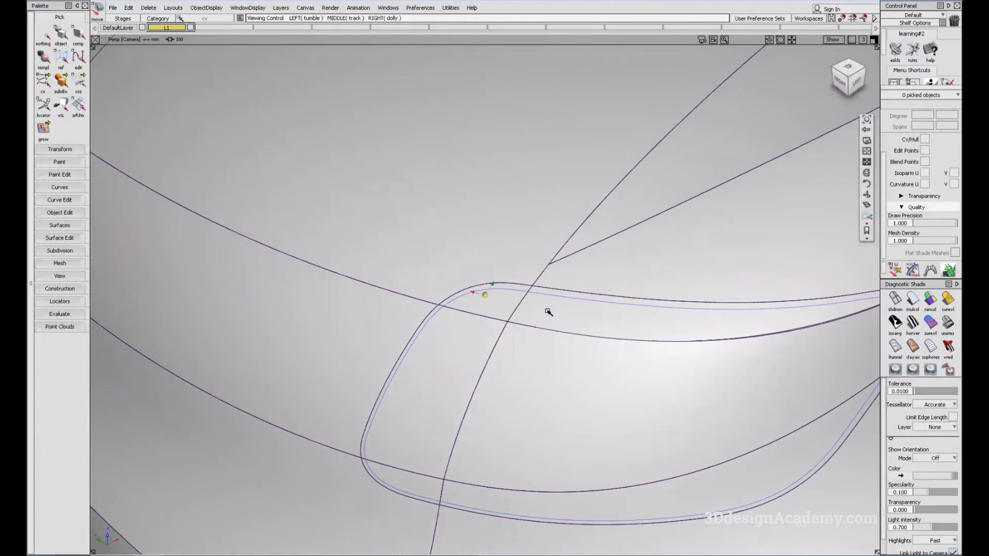
pyautogui.keyDown('alt'); pyautogui.keyDown('shift'); pyautogui.moveTo(546, 308); pyautogui.dragTo(509, 296); pyautogui.keyUp('shift'); pyautogui.keyUp('alt')
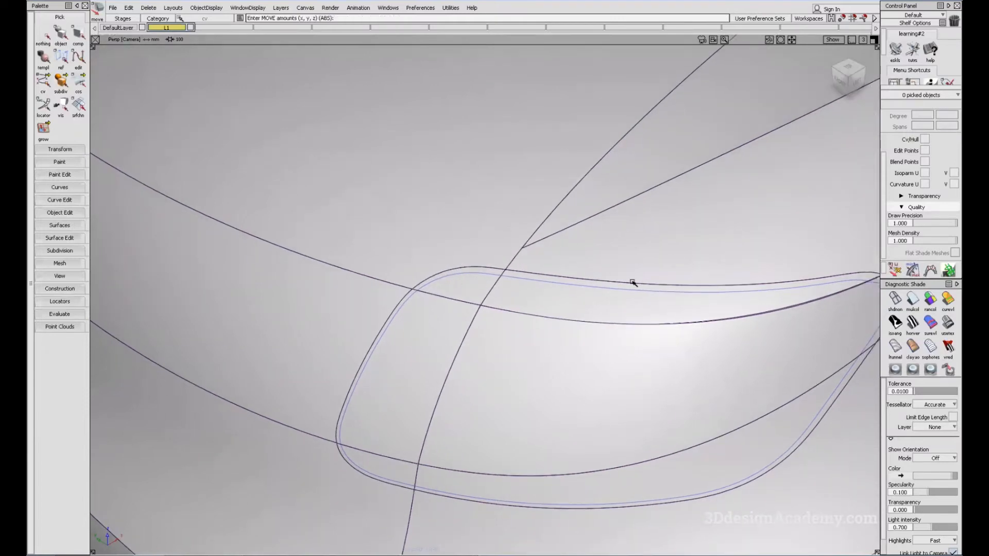
pyautogui.keyDown('alt'); pyautogui.keyDown('shift'); pyautogui.moveTo(636, 313); pyautogui.dragTo(582, 304); pyautogui.keyUp('shift'); pyautogui.keyUp('alt')
pyautogui.keyDown('alt'); pyautogui.keyDown('shift'); pyautogui.moveTo(583, 304); pyautogui.dragTo(527, 295, button='right'); pyautogui.keyUp('shift'); pyautogui.keyUp('alt')
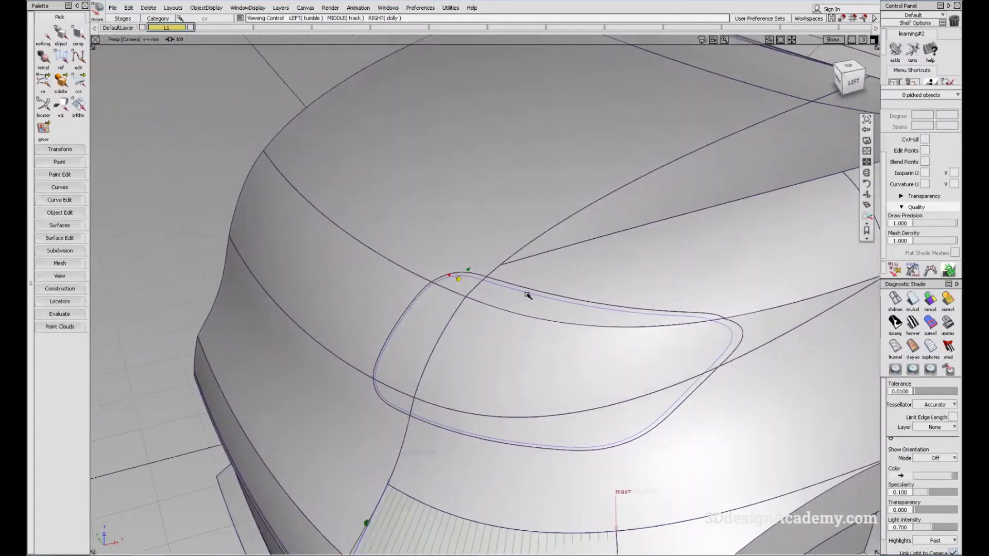
# Trim away the sliver of the hood surface inside the headlight outline with the Trim tool
pyautogui.keyDown('alt'); pyautogui.keyDown('shift'); pyautogui.moveTo(527, 295); pyautogui.dragTo(438, 279); pyautogui.keyUp('shift'); pyautogui.keyUp('alt')
pyautogui.keyDown('ctrl'); pyautogui.keyDown('shift'); pyautogui.moveTo(294, 363); pyautogui.dragTo(241, 249); pyautogui.keyUp('shift'); pyautogui.keyUp('ctrl')
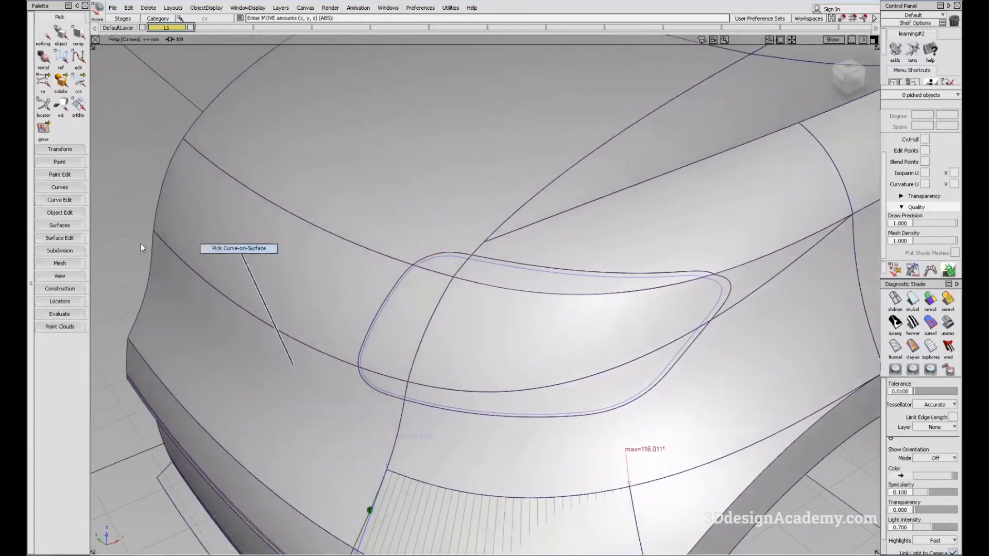
pyautogui.click(60, 238)
pyautogui.click(61, 255)
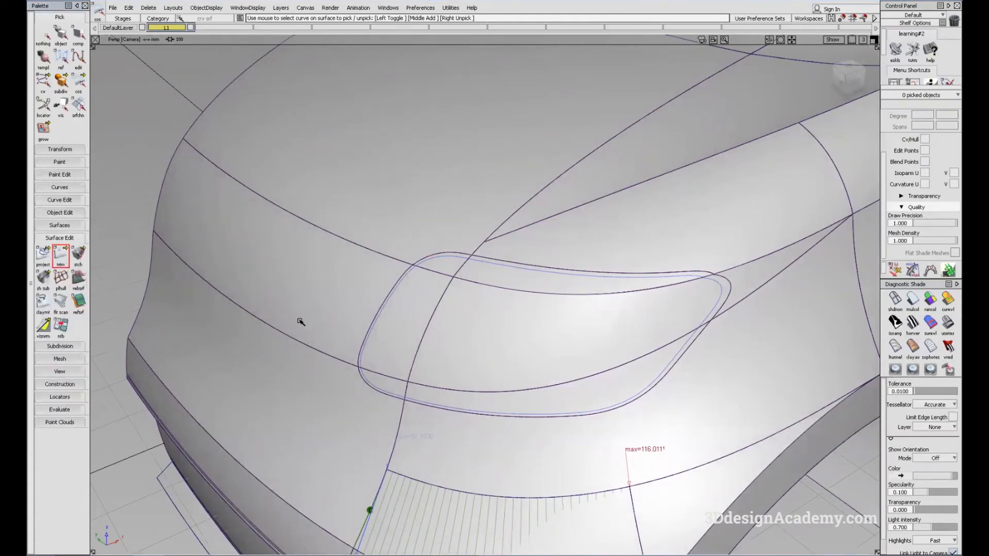
pyautogui.keyDown('alt'); pyautogui.keyDown('shift'); pyautogui.moveTo(453, 284); pyautogui.dragTo(447, 266); pyautogui.keyUp('shift'); pyautogui.keyUp('alt')
pyautogui.click(447, 266)
pyautogui.click(816, 543)
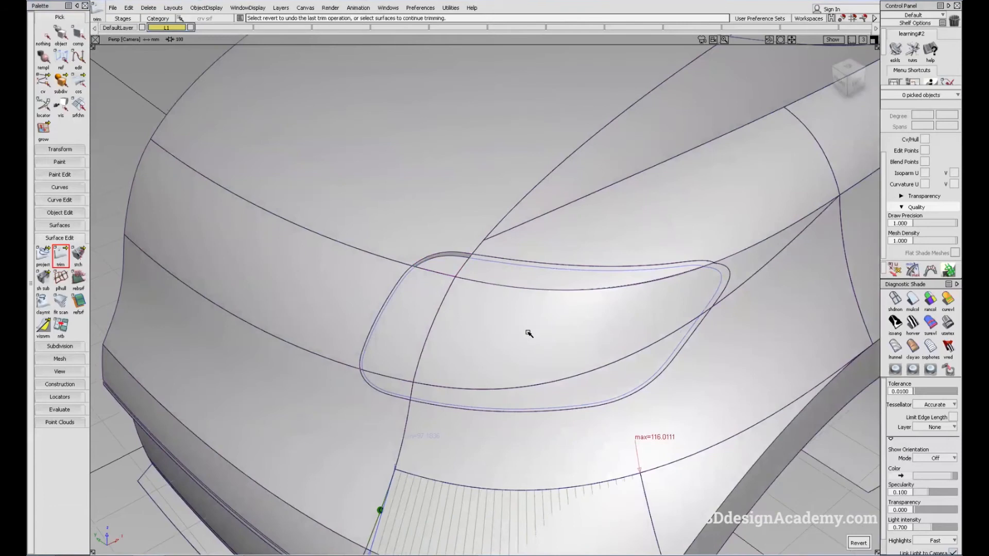
# Pick the curve-on-surface along the headlight outline's upper edge with Pick Curve-on-Surface, and unpick it
pyautogui.scroll(5, 466, 260)
pyautogui.keyDown('alt'); pyautogui.keyDown('shift'); pyautogui.moveTo(565, 286); pyautogui.dragTo(506, 267, button='right'); pyautogui.keyUp('shift'); pyautogui.keyUp('alt')
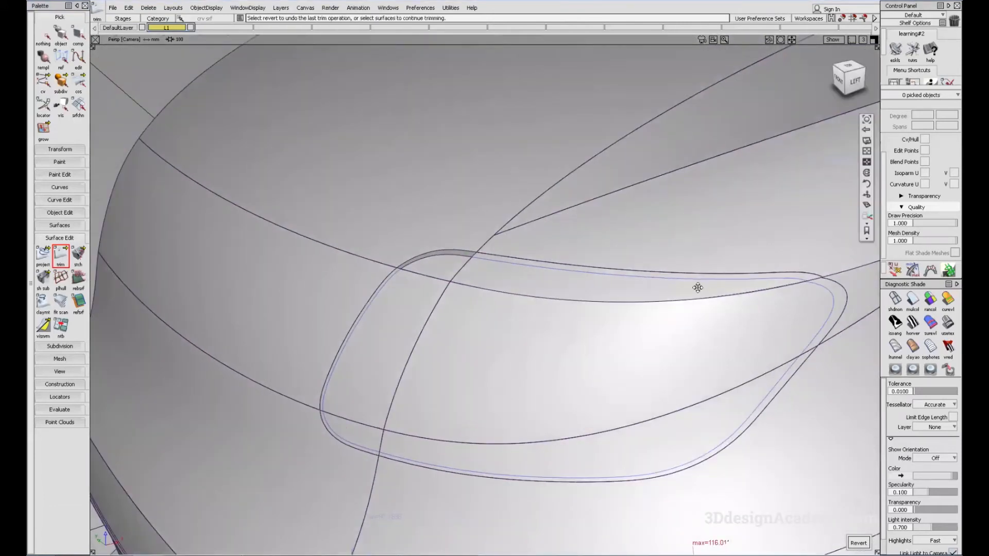
pyautogui.keyDown('alt'); pyautogui.keyDown('shift'); pyautogui.moveTo(698, 287); pyautogui.dragTo(528, 283); pyautogui.keyUp('shift'); pyautogui.keyUp('alt')
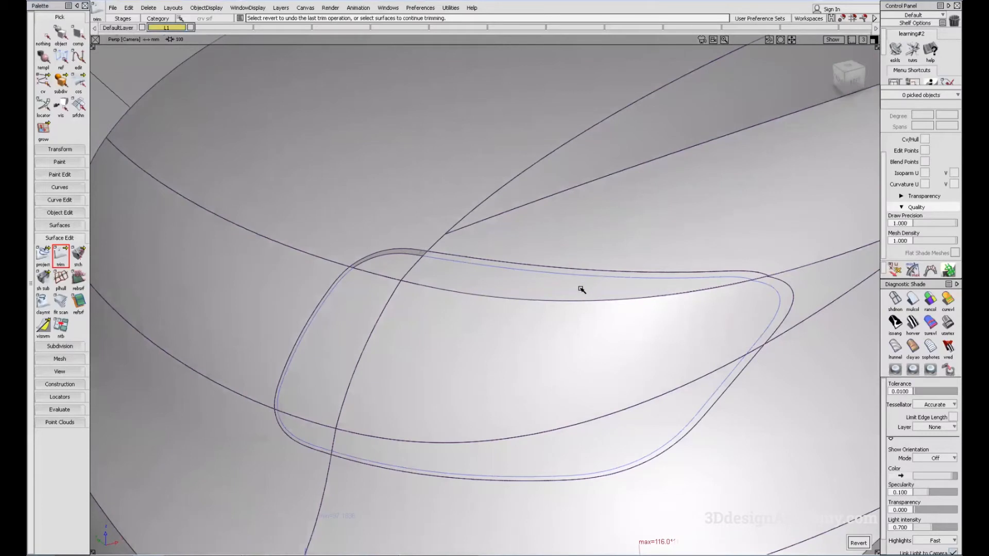
pyautogui.moveTo(442, 361)
pyautogui.keyDown('ctrl'); pyautogui.keyDown('shift'); pyautogui.mouseDown()
pyautogui.moveTo(422, 304)
pyautogui.moveTo(436, 328)
pyautogui.mouseUp(); pyautogui.keyUp('shift'); pyautogui.keyUp('ctrl')
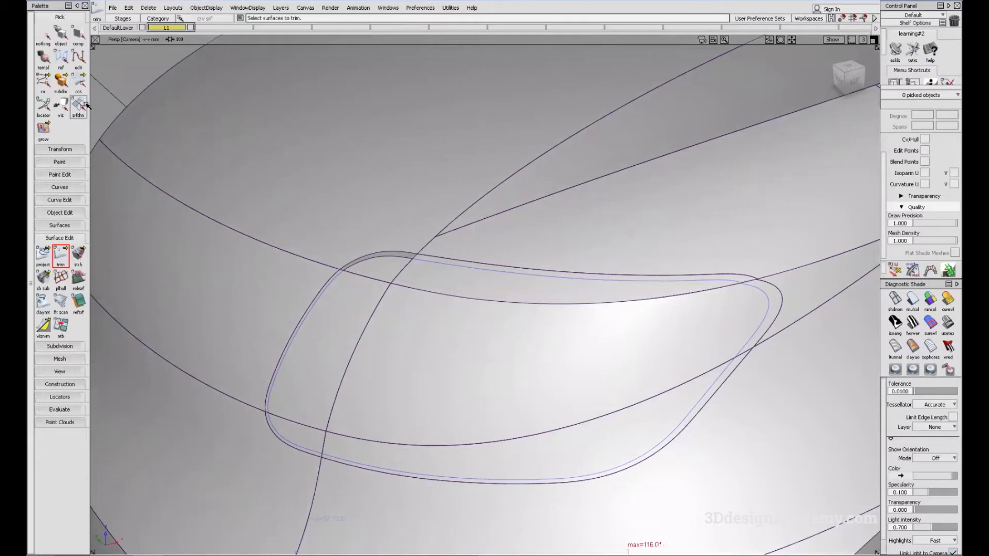
pyautogui.click(78, 81)
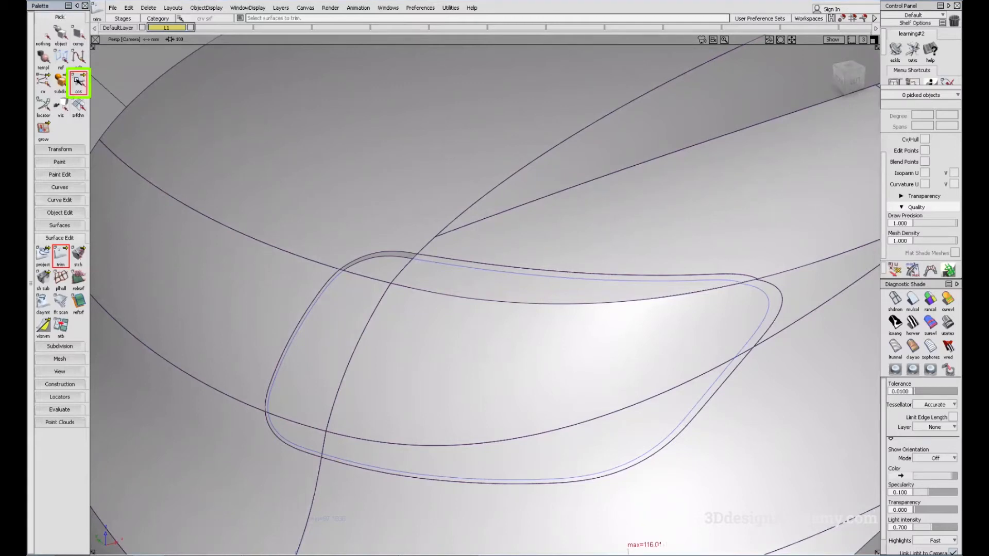
pyautogui.click(427, 262)
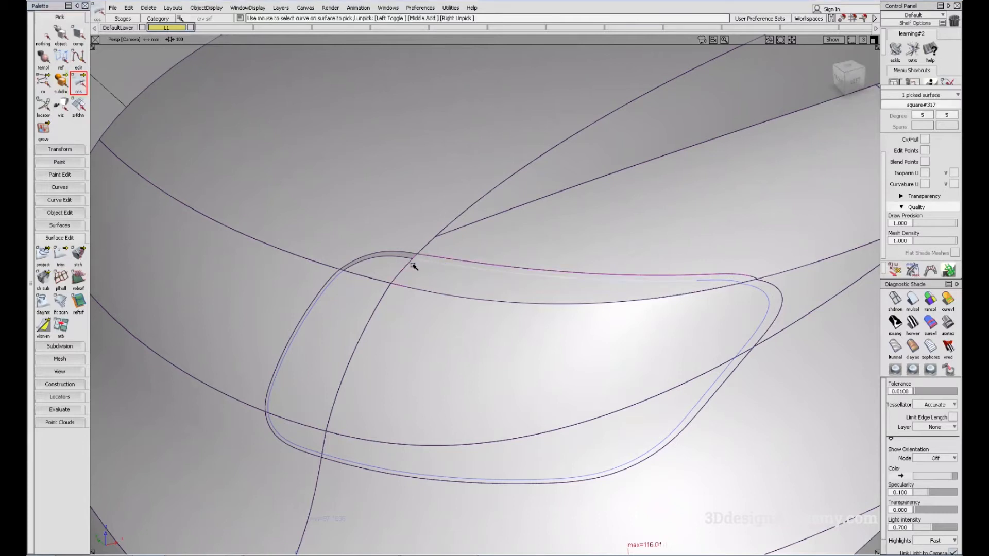
pyautogui.click(444, 270)
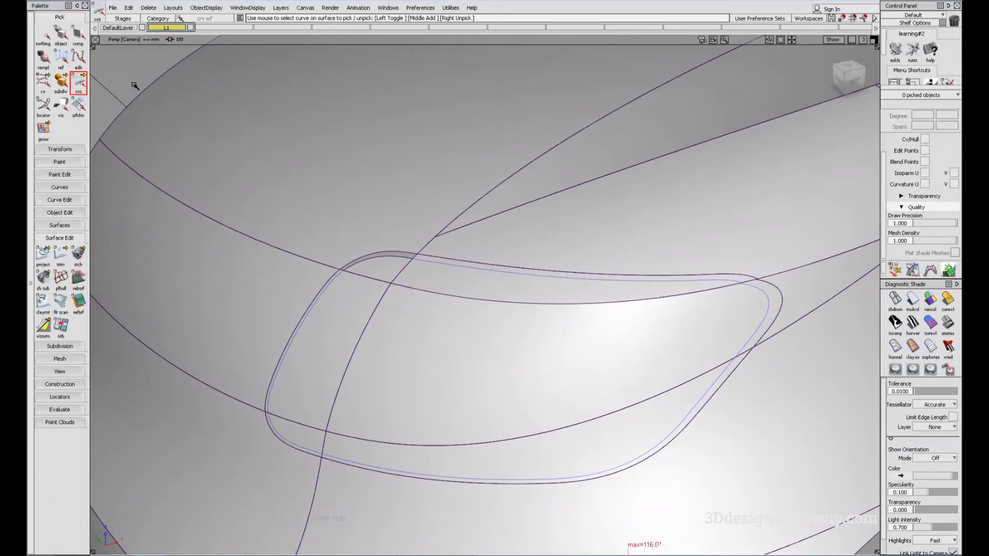
# Restrict the Pick Component options to Curves only, excluding surfaces, meshes, sections, construction objects, shells, lights and others
pyautogui.click(78, 35)
pyautogui.doubleClick(78, 35)
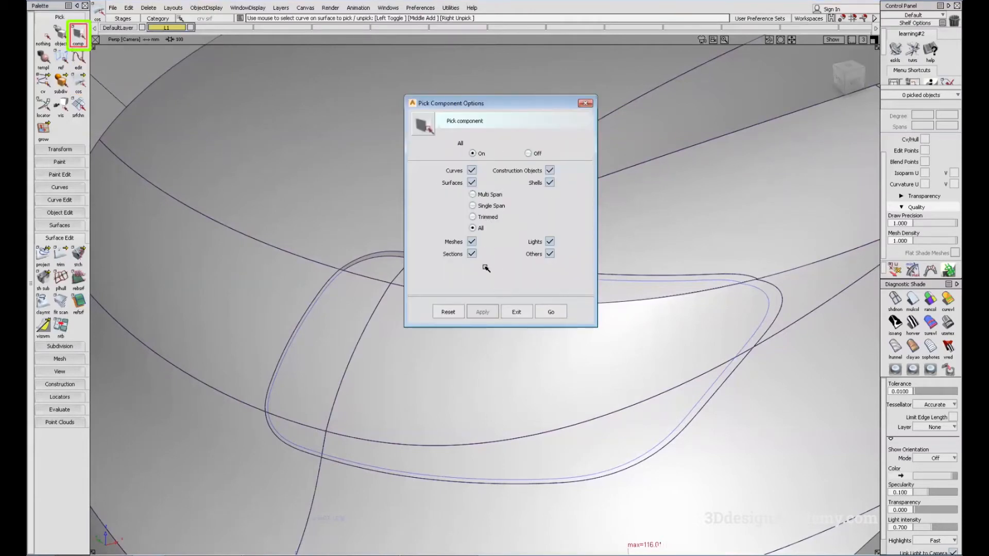
pyautogui.click(471, 183)
pyautogui.click(472, 195)
pyautogui.click(472, 207)
pyautogui.click(550, 170)
pyautogui.click(550, 183)
pyautogui.click(550, 195)
pyautogui.click(550, 207)
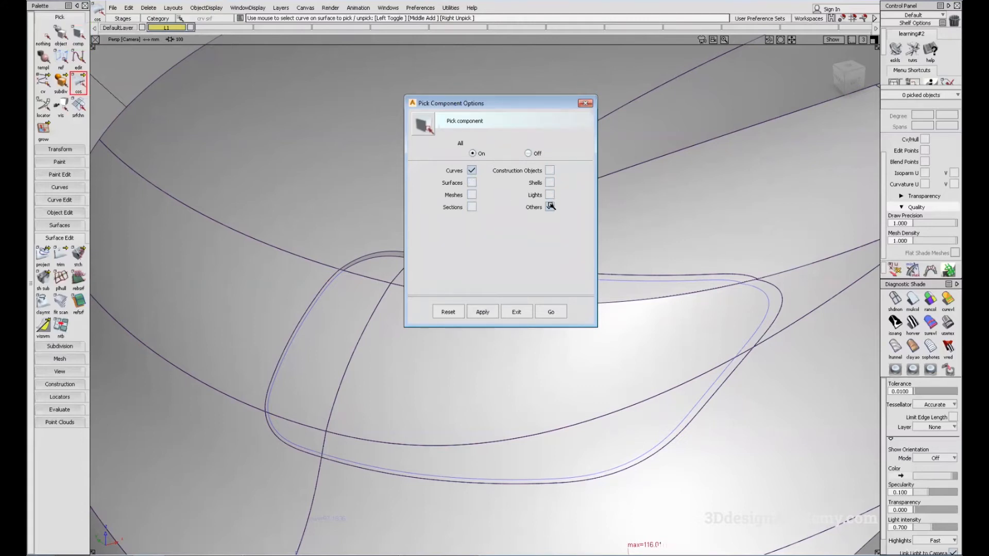
pyautogui.click(556, 312)
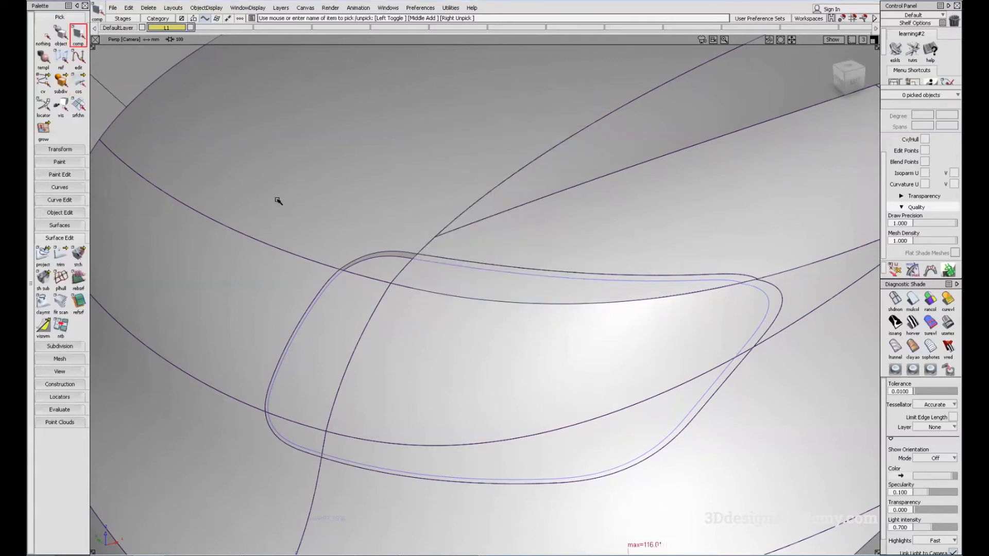
# Draw a short degree 3 edit point curve along the hood crease above the headlight
pyautogui.keyDown('alt'); pyautogui.keyDown('shift'); pyautogui.moveTo(455, 203); pyautogui.dragTo(400, 232, button='right'); pyautogui.keyUp('shift'); pyautogui.keyUp('alt')
pyautogui.keyDown('alt'); pyautogui.keyDown('shift'); pyautogui.moveTo(451, 236); pyautogui.dragTo(413, 229); pyautogui.keyUp('shift'); pyautogui.keyUp('alt')
pyautogui.keyDown('alt'); pyautogui.keyDown('shift'); pyautogui.moveTo(413, 229); pyautogui.dragTo(387, 304, button='right'); pyautogui.keyUp('shift'); pyautogui.keyUp('alt')
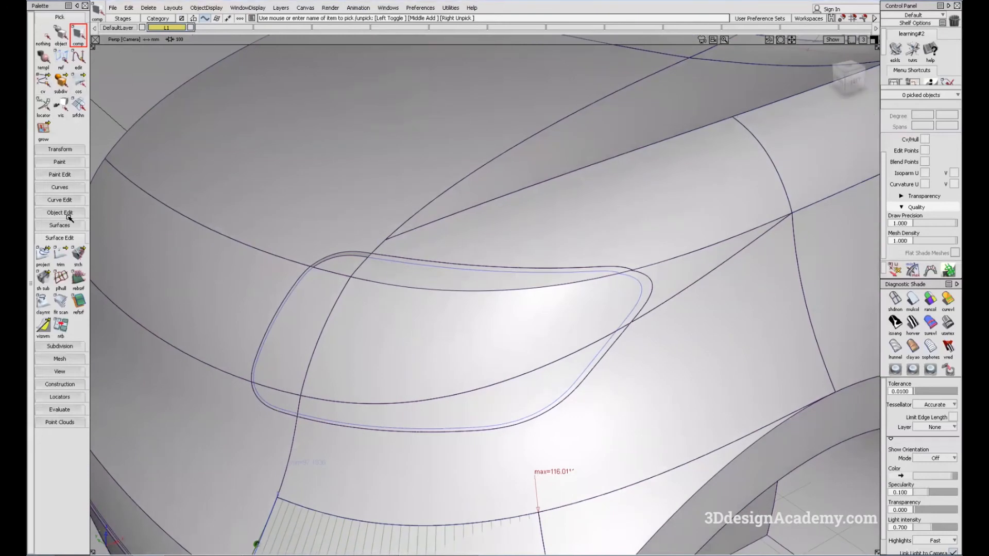
pyautogui.click(68, 189)
pyautogui.click(61, 204)
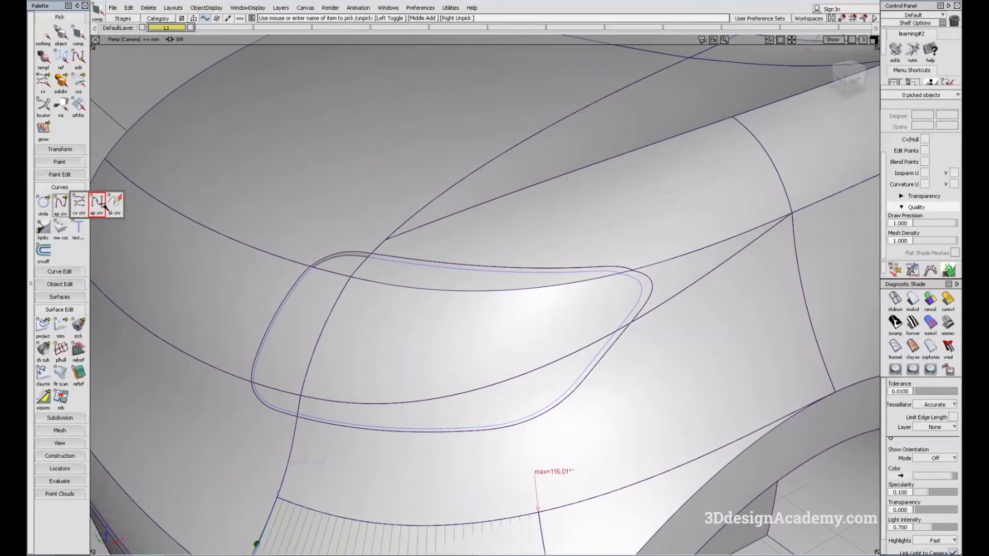
pyautogui.click(434, 225)
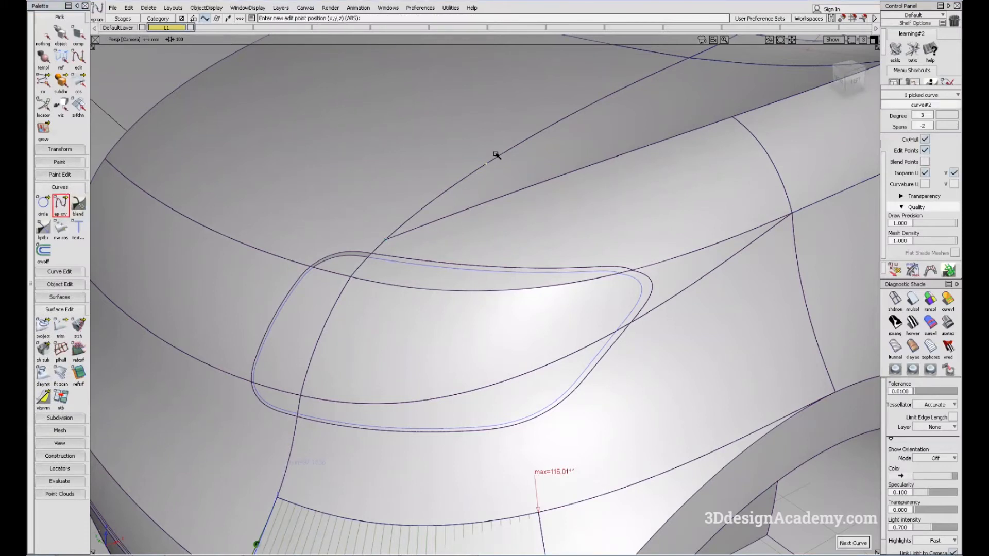
# Raise the new curve vertically off the hood with the Move tool and clear the selection
pyautogui.keyDown('ctrl'); pyautogui.keyDown('shift'); pyautogui.moveTo(502, 172); pyautogui.dragTo(530, 237, button='middle'); pyautogui.keyUp('shift'); pyautogui.keyUp('ctrl')
pyautogui.moveTo(521, 222); pyautogui.dragTo(521, 199, button='right')
pyautogui.keyDown('alt'); pyautogui.keyDown('shift'); pyautogui.moveTo(507, 203); pyautogui.dragTo(480, 207); pyautogui.keyUp('shift'); pyautogui.keyUp('alt')
pyautogui.keyDown('alt'); pyautogui.keyDown('shift'); pyautogui.moveTo(459, 173); pyautogui.dragTo(457, 211, button='middle'); pyautogui.keyUp('shift'); pyautogui.keyUp('alt')
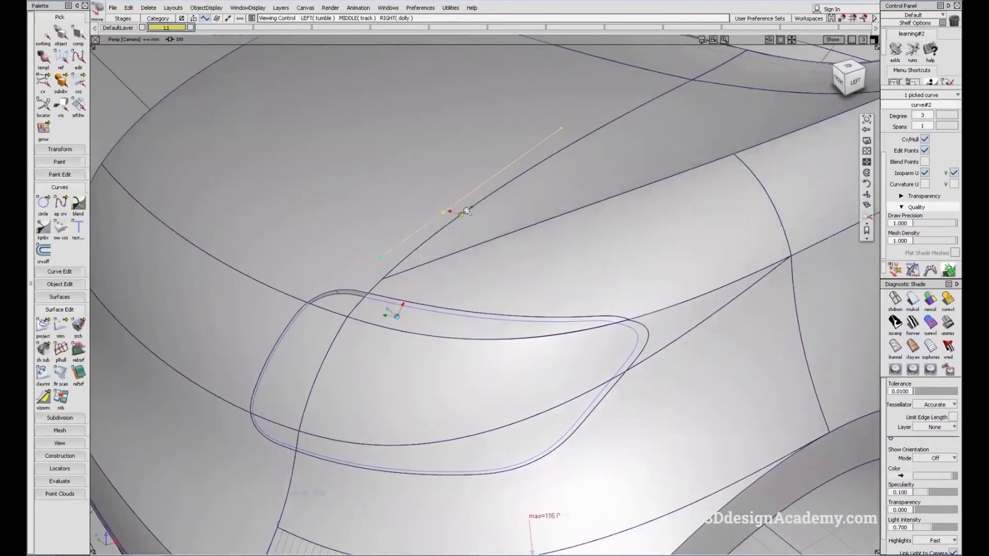
pyautogui.keyDown('alt'); pyautogui.keyDown('shift'); pyautogui.moveTo(457, 212); pyautogui.dragTo(424, 177, button='right'); pyautogui.keyUp('shift'); pyautogui.keyUp('alt')
pyautogui.keyDown('ctrl'); pyautogui.keyDown('shift'); pyautogui.moveTo(424, 177); pyautogui.dragTo(361, 175); pyautogui.keyUp('shift'); pyautogui.keyUp('ctrl')
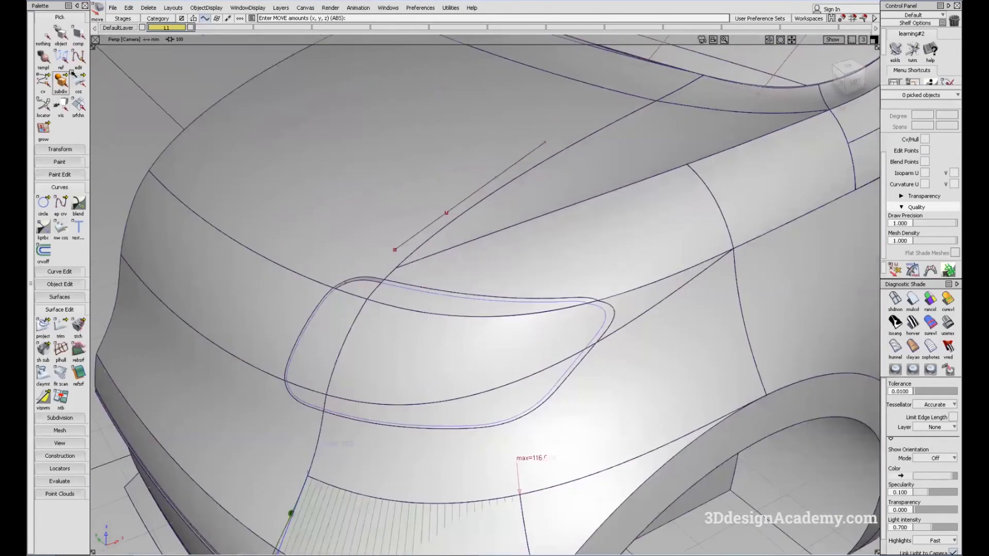
# Pick the raised curve above the hood with Pick Component and review the tool's curves-only options
pyautogui.click(78, 34)
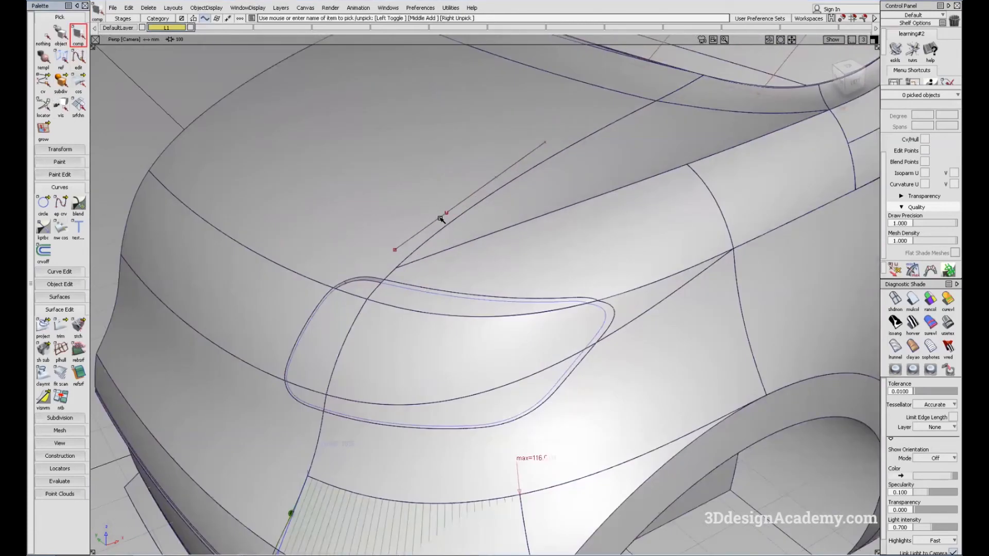
pyautogui.click(441, 220)
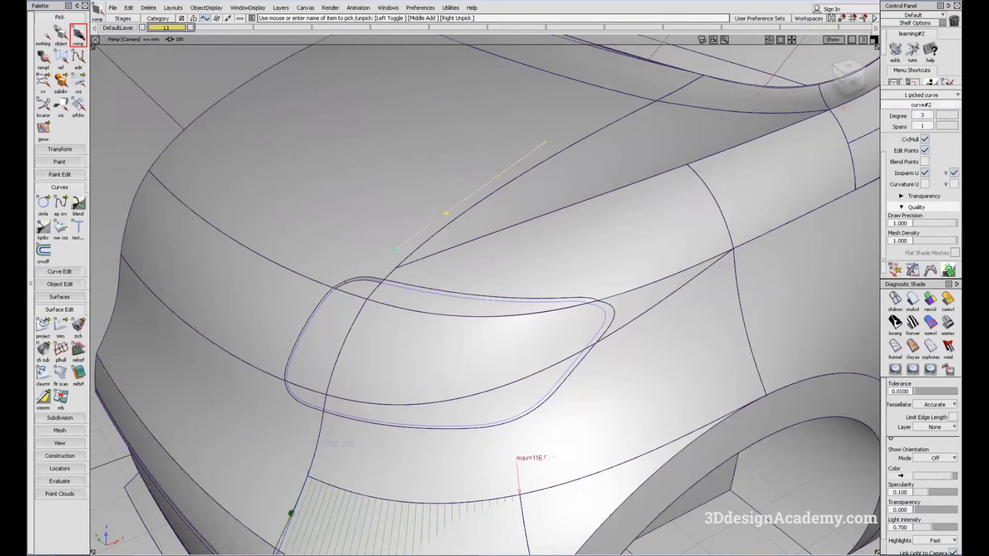
pyautogui.doubleClick(78, 35)
pyautogui.moveTo(526, 104); pyautogui.dragTo(239, 119)
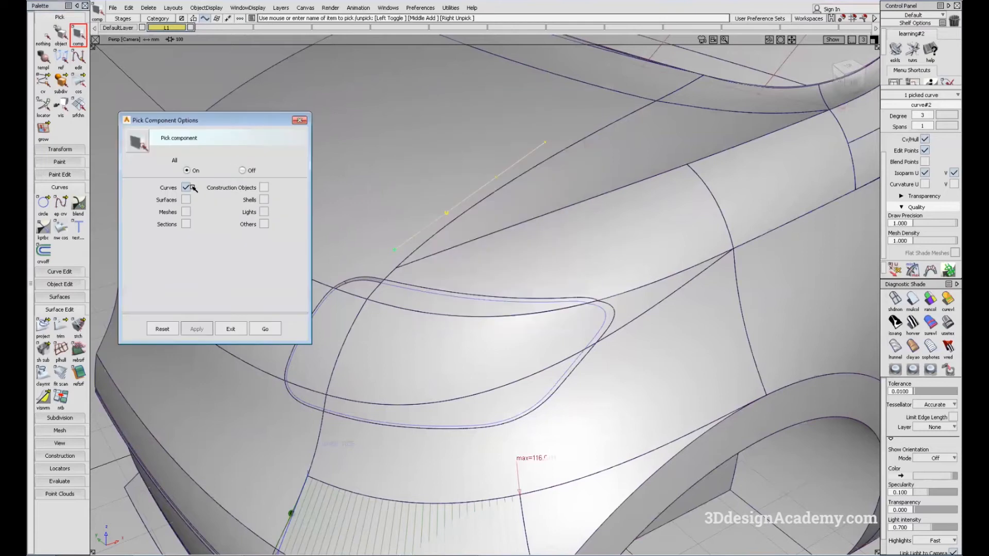
pyautogui.click(277, 326)
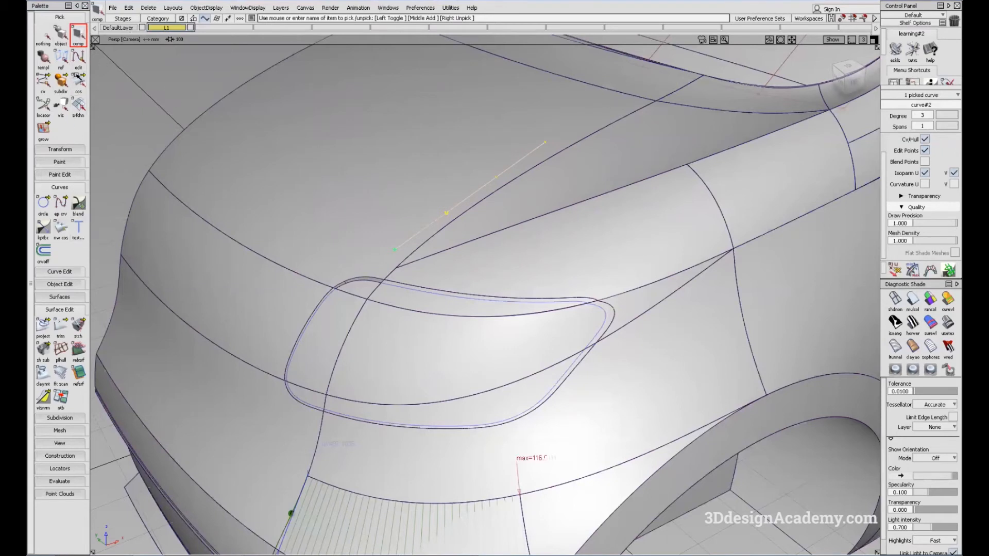
# Pick the curves-on-surface at the headlight outline's upper edge and rear corner with Pick Curve-on-Surface and delete them
pyautogui.click(78, 81)
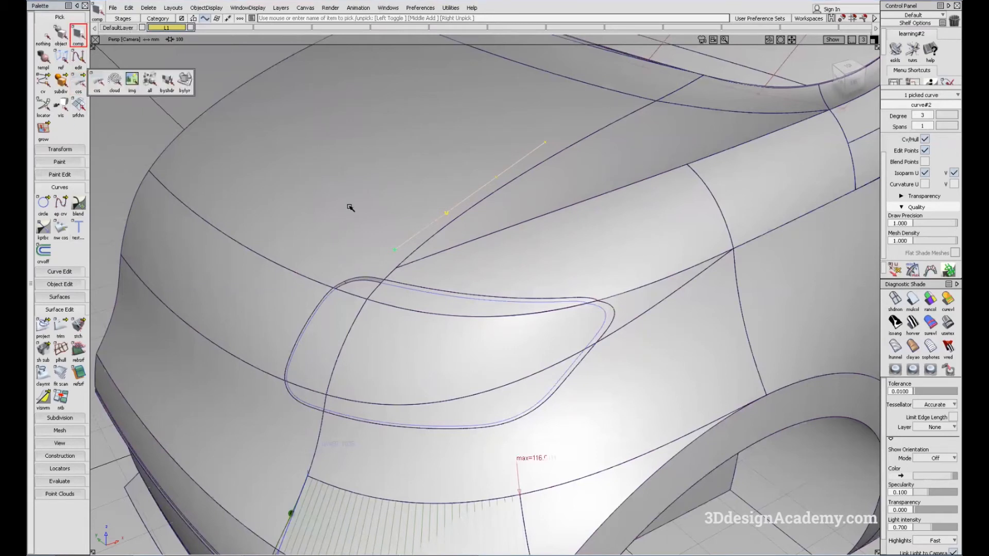
pyautogui.click(97, 81)
pyautogui.click(602, 357)
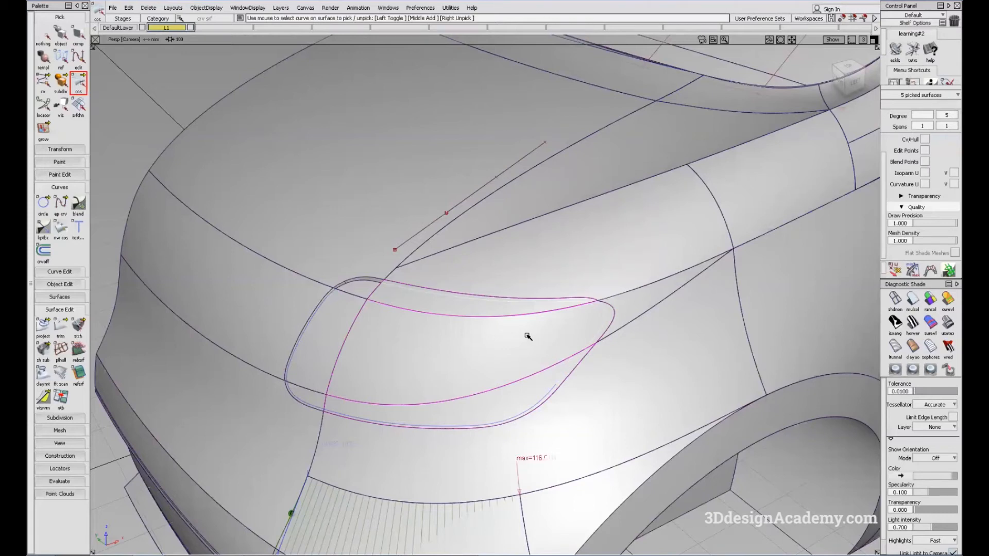
pyautogui.press('Delete')
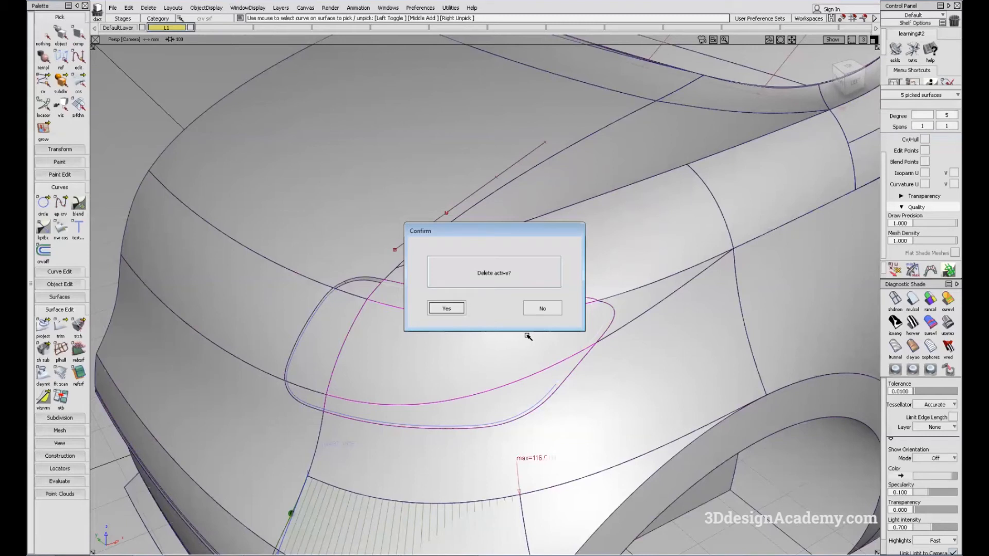
pyautogui.press('Return')
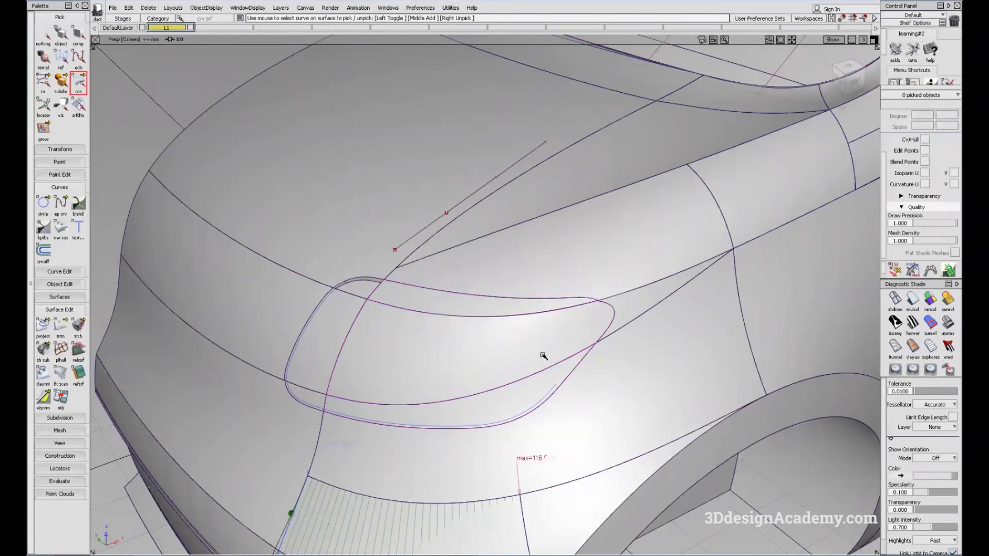
# Turn off the diagnostic shading to show the front corner below the headlight in wireframe
pyautogui.moveTo(466, 342)
pyautogui.keyDown('alt'); pyautogui.keyDown('shift'); pyautogui.mouseDown()
pyautogui.moveTo(499, 268)
pyautogui.moveTo(474, 324)
pyautogui.moveTo(501, 307)
pyautogui.moveTo(404, 326)
pyautogui.moveTo(431, 308)
pyautogui.moveTo(467, 324)
pyautogui.mouseUp(); pyautogui.keyUp('shift'); pyautogui.keyUp('alt')
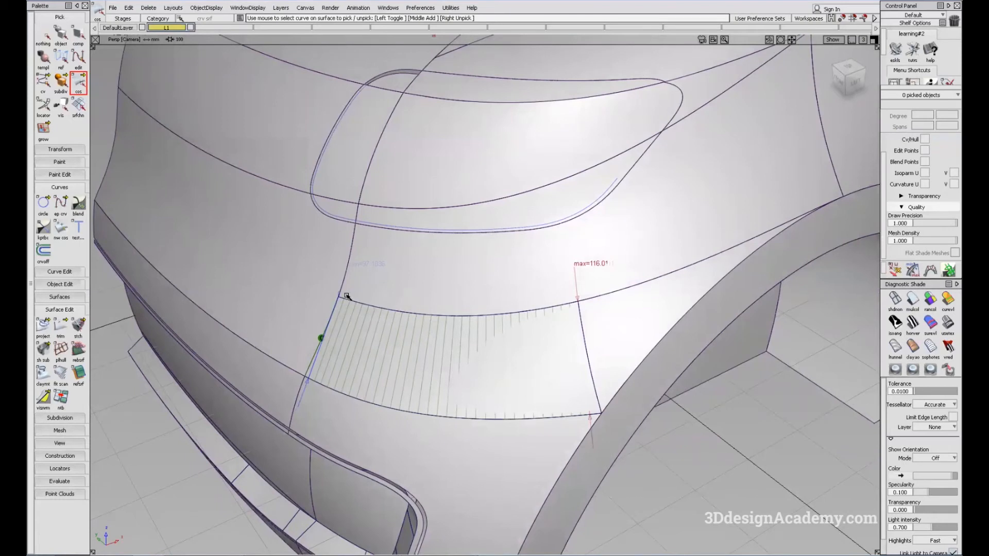
pyautogui.keyDown('alt'); pyautogui.keyDown('shift'); pyautogui.moveTo(389, 384); pyautogui.dragTo(482, 386); pyautogui.keyUp('shift'); pyautogui.keyUp('alt')
pyautogui.keyDown('ctrl'); pyautogui.keyDown('shift'); pyautogui.moveTo(565, 432); pyautogui.dragTo(556, 365); pyautogui.keyUp('shift'); pyautogui.keyUp('ctrl')
pyautogui.click(895, 301)
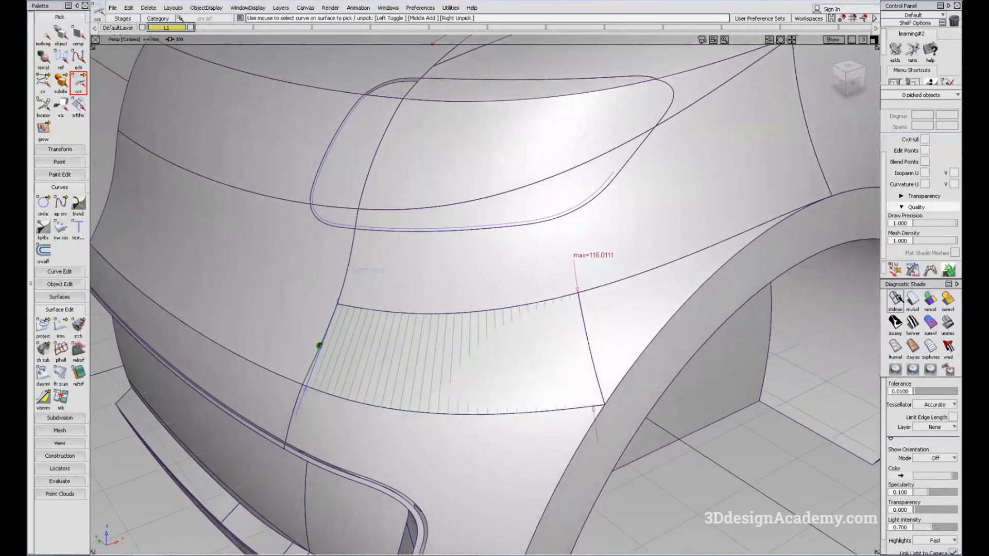
pyautogui.keyDown('alt'); pyautogui.keyDown('shift'); pyautogui.moveTo(443, 324); pyautogui.dragTo(435, 335); pyautogui.keyUp('shift'); pyautogui.keyUp('alt')
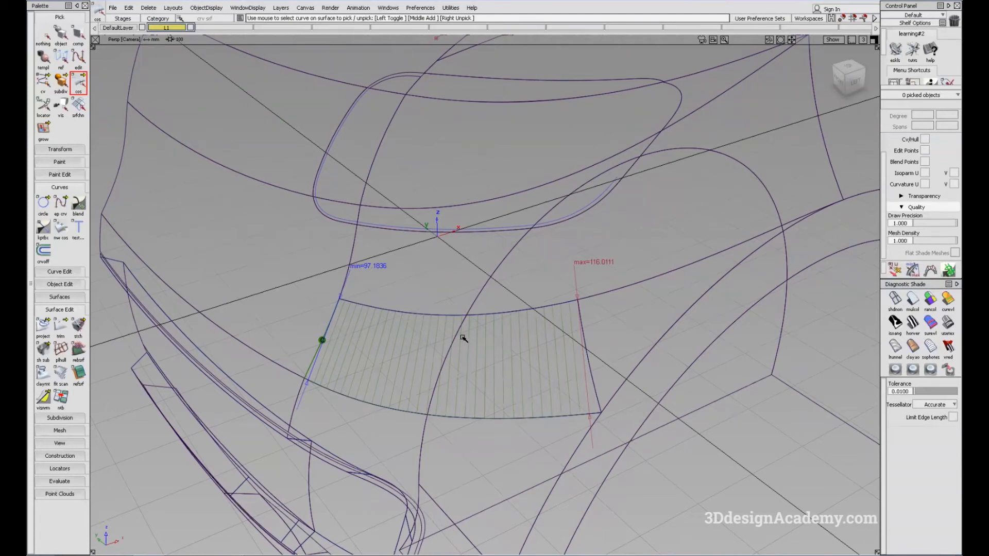
# Try to pick the comb locator below the headlight with Pick Object, and clear the selection
pyautogui.keyDown('ctrl'); pyautogui.keyDown('shift'); pyautogui.moveTo(424, 233); pyautogui.dragTo(426, 258); pyautogui.keyUp('shift'); pyautogui.keyUp('ctrl')
pyautogui.click(483, 338)
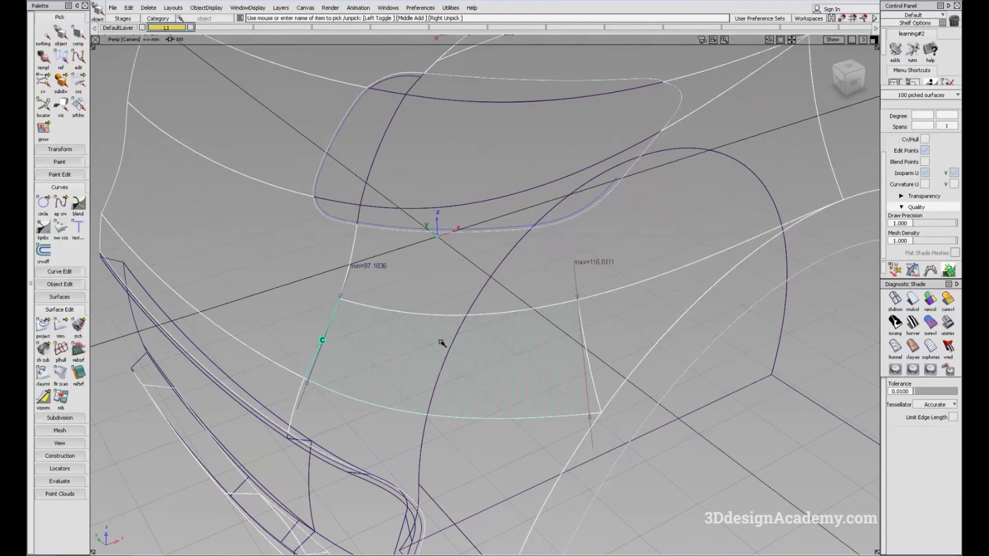
pyautogui.click(420, 292)
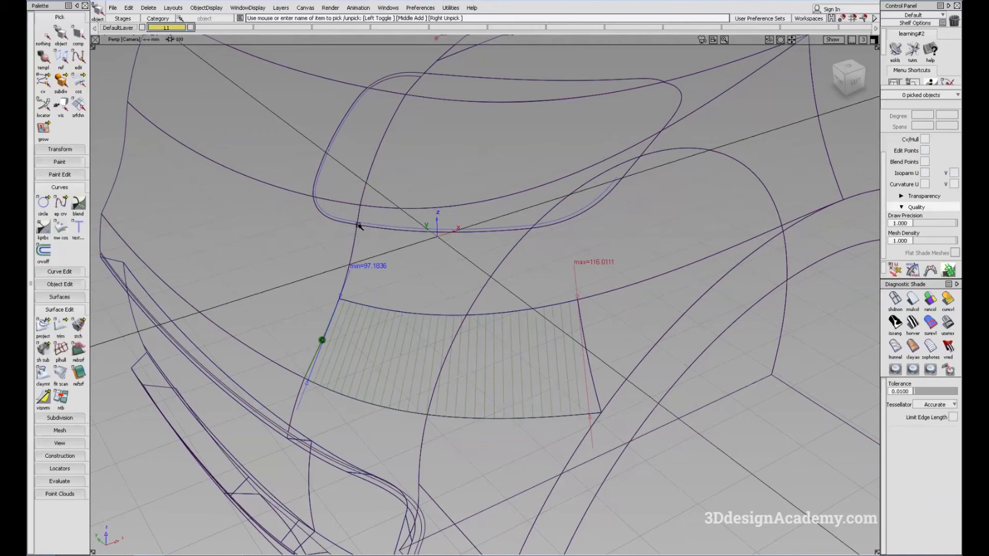
# Delete the continuity locator and the comb locator on the panel below the headlight, selecting them with Pick Locator
pyautogui.click(46, 105)
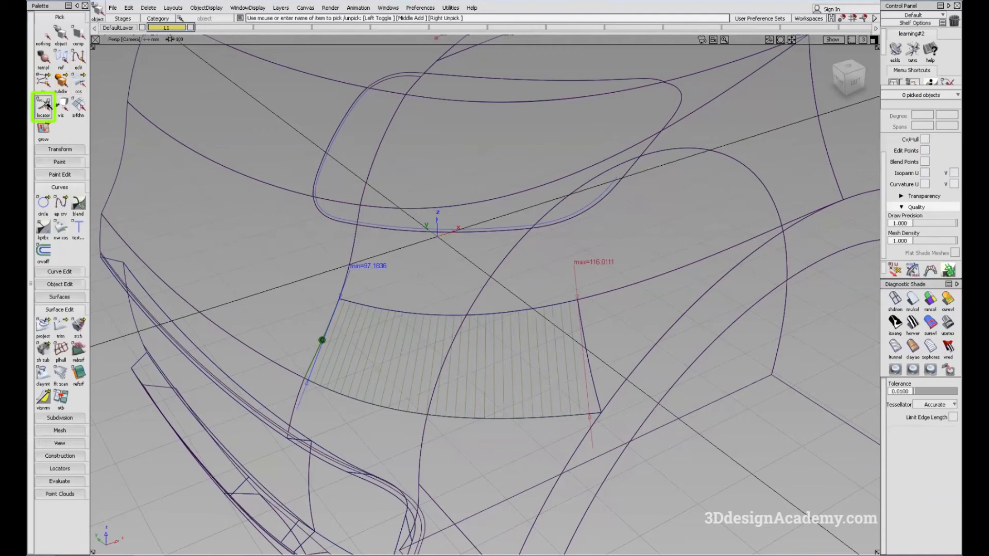
pyautogui.click(315, 354)
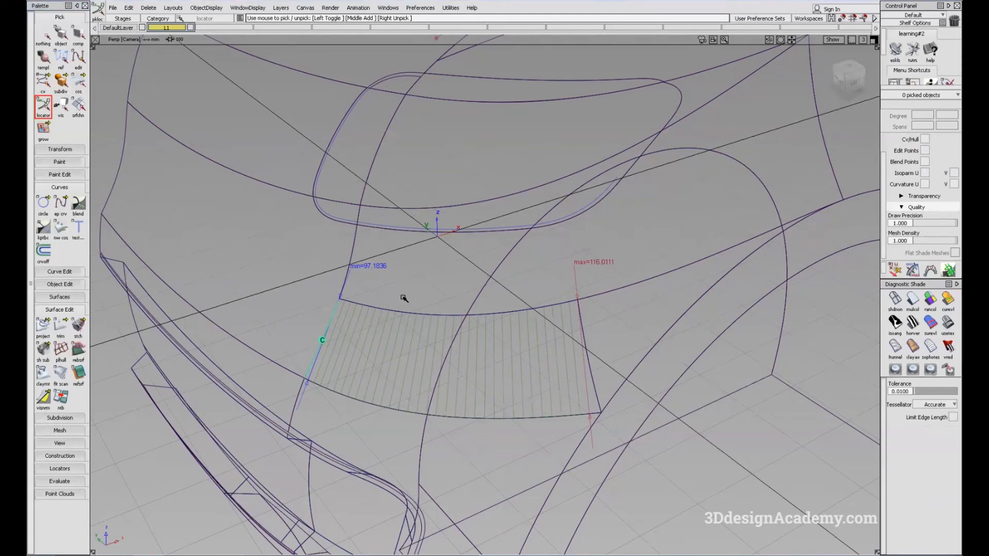
pyautogui.press('Delete')
pyautogui.press('Return')
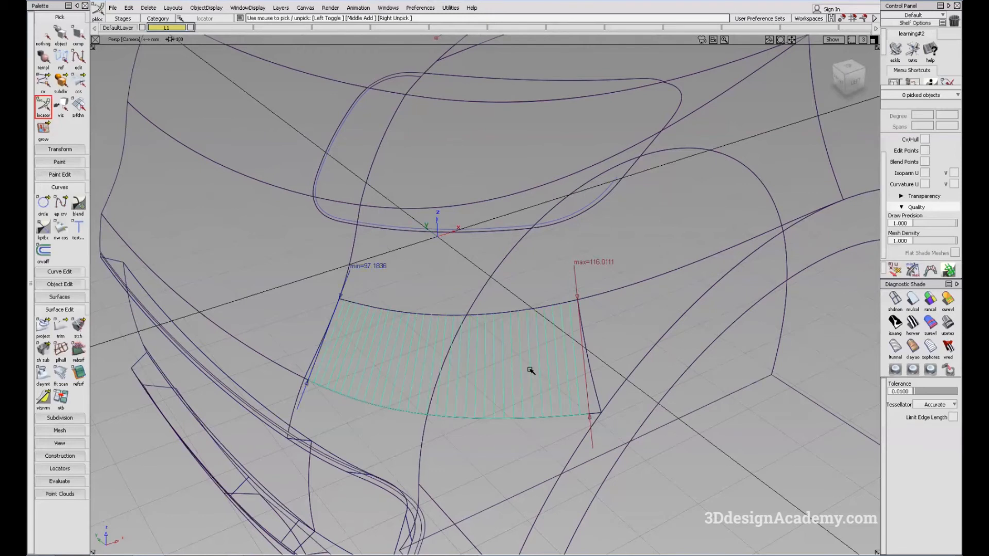
pyautogui.press('Delete')
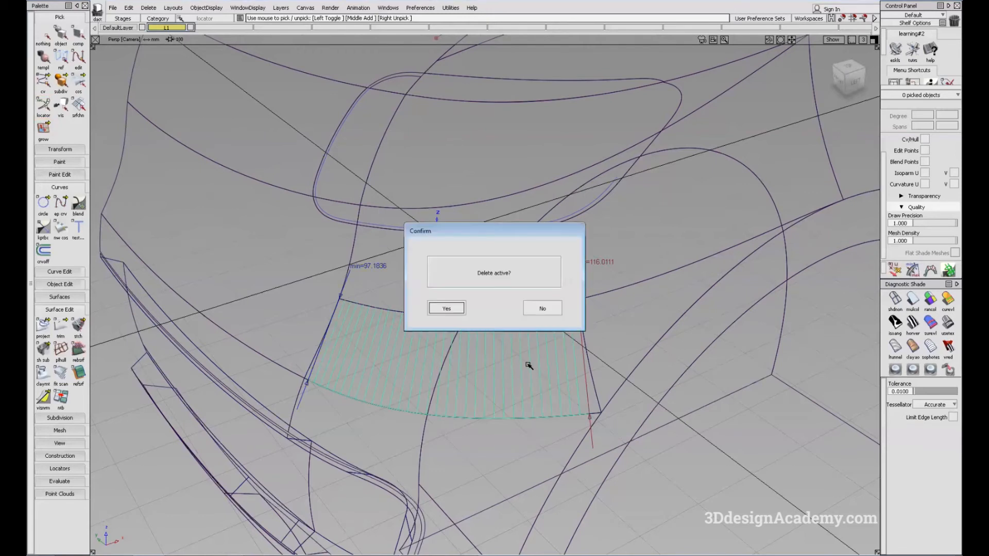
pyautogui.press('Return')
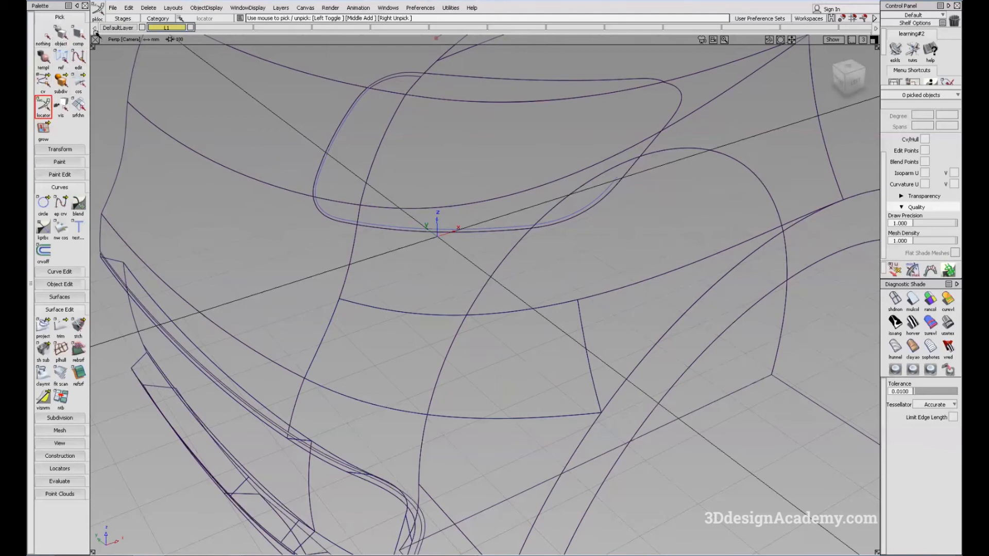
# Collapse the Pick tool group and pick a CV on the red hull line above the headlight with Pick CV
pyautogui.click(64, 18)
pyautogui.keyDown('alt'); pyautogui.keyDown('shift'); pyautogui.moveTo(305, 185); pyautogui.dragTo(335, 211, button='middle'); pyautogui.keyUp('shift'); pyautogui.keyUp('alt')
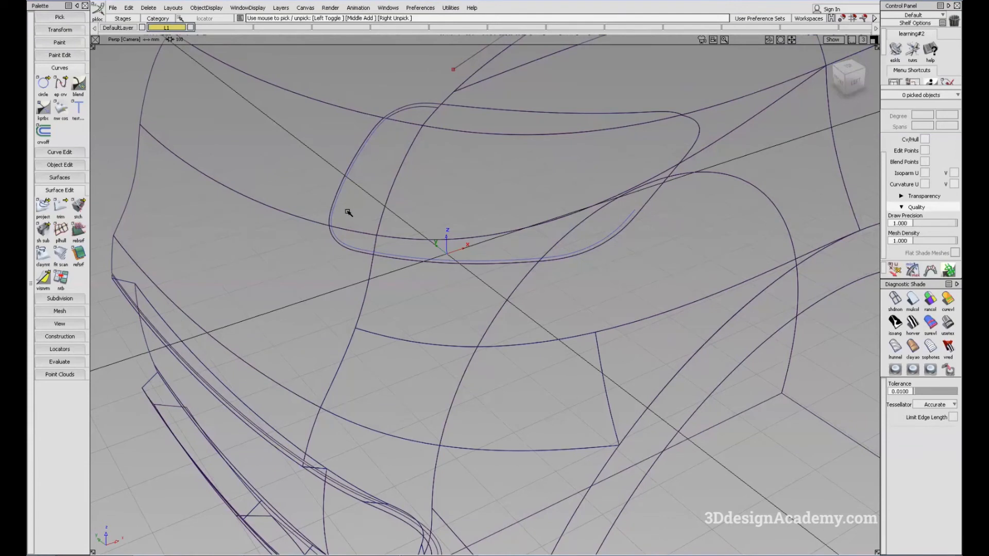
pyautogui.keyDown('ctrl'); pyautogui.keyDown('shift'); pyautogui.click(353, 206); pyautogui.keyUp('shift'); pyautogui.keyUp('ctrl')
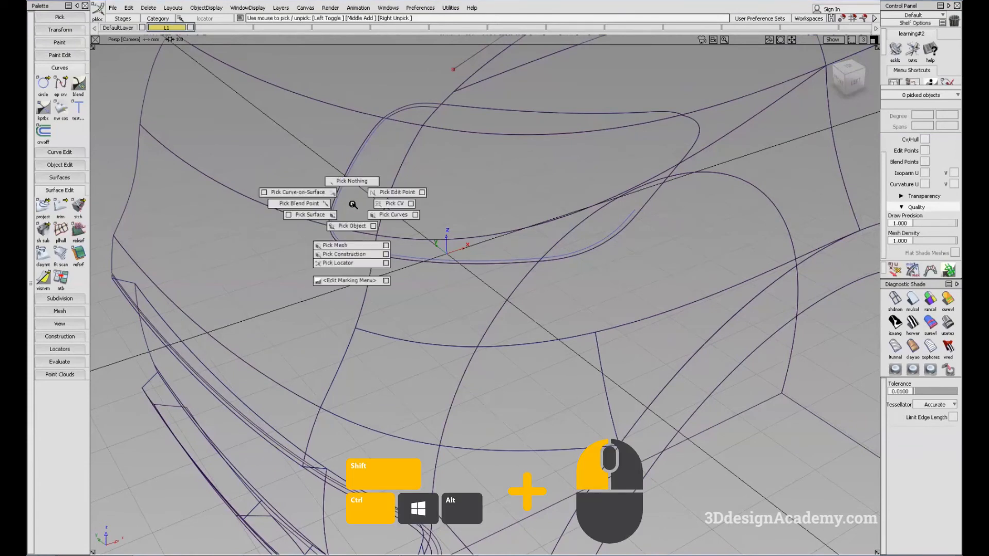
pyautogui.keyDown('ctrl'); pyautogui.keyDown('shift'); pyautogui.moveTo(354, 205); pyautogui.dragTo(392, 204); pyautogui.keyUp('shift'); pyautogui.keyUp('ctrl')
pyautogui.keyDown('alt'); pyautogui.keyDown('shift'); pyautogui.moveTo(548, 116); pyautogui.dragTo(484, 207, button='middle'); pyautogui.keyUp('shift'); pyautogui.keyUp('alt')
pyautogui.moveTo(432, 203); pyautogui.dragTo(469, 239)
# Move the picked CV vertically and clear the selection
pyautogui.keyDown('ctrl'); pyautogui.keyDown('shift'); pyautogui.moveTo(463, 246); pyautogui.dragTo(463, 223, button='middle'); pyautogui.keyUp('shift'); pyautogui.keyUp('ctrl')
pyautogui.moveTo(463, 254); pyautogui.dragTo(472, 203, button='right')
pyautogui.keyDown('alt'); pyautogui.keyDown('shift'); pyautogui.moveTo(472, 203); pyautogui.dragTo(487, 158, button='middle'); pyautogui.keyUp('shift'); pyautogui.keyUp('alt')
pyautogui.keyDown('ctrl'); pyautogui.keyDown('shift'); pyautogui.moveTo(385, 356); pyautogui.dragTo(392, 313); pyautogui.keyUp('shift'); pyautogui.keyUp('ctrl')
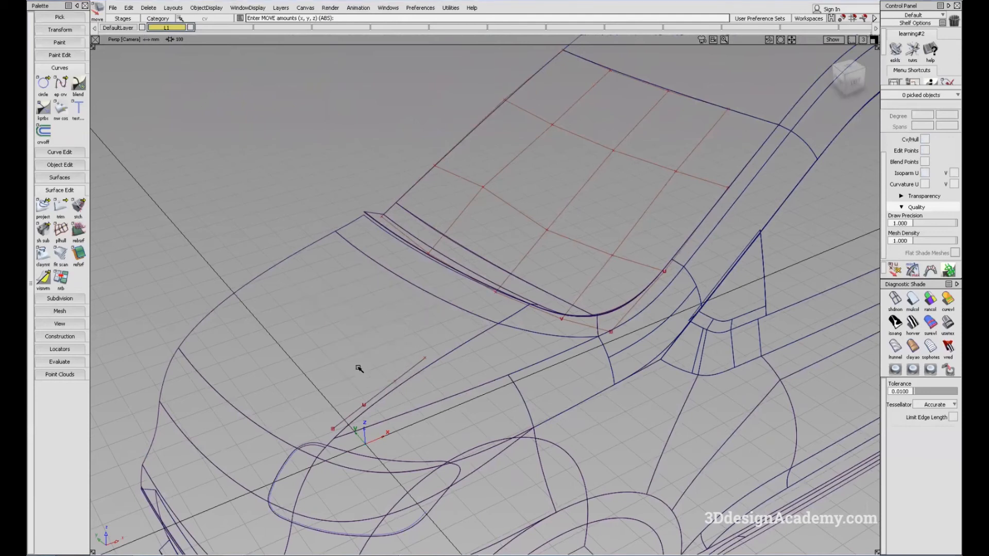
# Pick the panel beside the hull line above the headlight with Pick Object and clear the selection
pyautogui.click(391, 394)
pyautogui.keyDown('alt'); pyautogui.keyDown('shift'); pyautogui.moveTo(391, 393); pyautogui.dragTo(417, 380, button='middle'); pyautogui.keyUp('shift'); pyautogui.keyUp('alt')
pyautogui.keyDown('ctrl'); pyautogui.keyDown('shift'); pyautogui.moveTo(417, 380); pyautogui.dragTo(410, 307); pyautogui.keyUp('shift'); pyautogui.keyUp('ctrl')
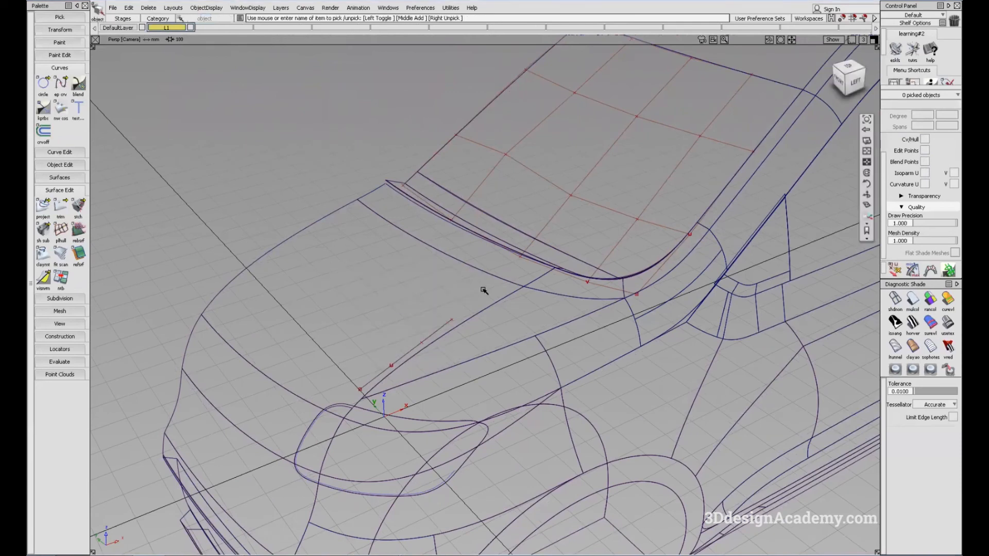
# Show the whole car body, pick the front body panels with Pick Object, and clear the selection
pyautogui.keyDown('alt'); pyautogui.keyDown('shift'); pyautogui.moveTo(484, 289); pyautogui.dragTo(404, 234, button='right'); pyautogui.keyUp('shift'); pyautogui.keyUp('alt')
pyautogui.keyDown('alt'); pyautogui.keyDown('shift'); pyautogui.moveTo(410, 353); pyautogui.dragTo(432, 285, button='middle'); pyautogui.keyUp('shift'); pyautogui.keyUp('alt')
pyautogui.keyDown('alt'); pyautogui.keyDown('shift'); pyautogui.moveTo(432, 286); pyautogui.dragTo(347, 294); pyautogui.keyUp('shift'); pyautogui.keyUp('alt')
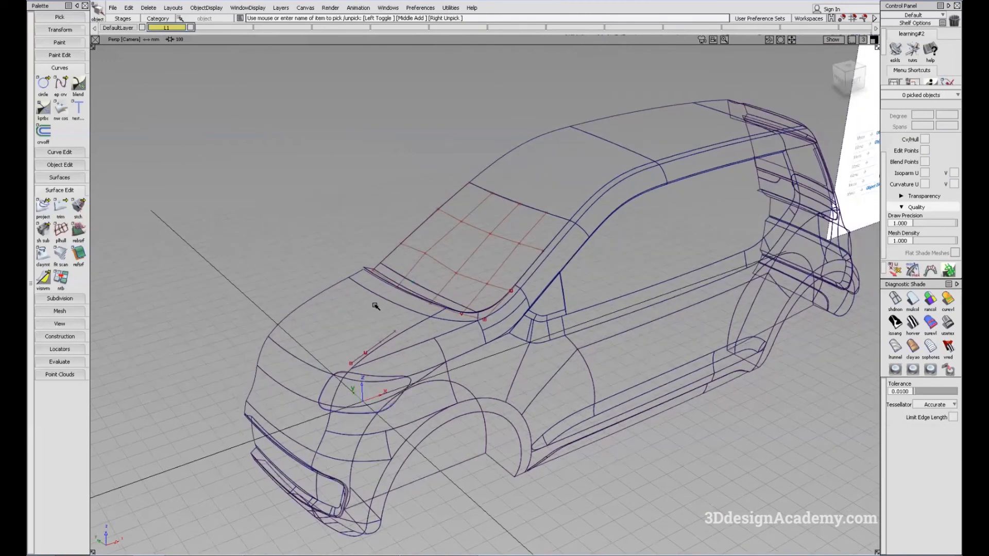
pyautogui.keyDown('alt'); pyautogui.keyDown('shift'); pyautogui.moveTo(438, 295); pyautogui.dragTo(400, 252, button='middle'); pyautogui.keyUp('shift'); pyautogui.keyUp('alt')
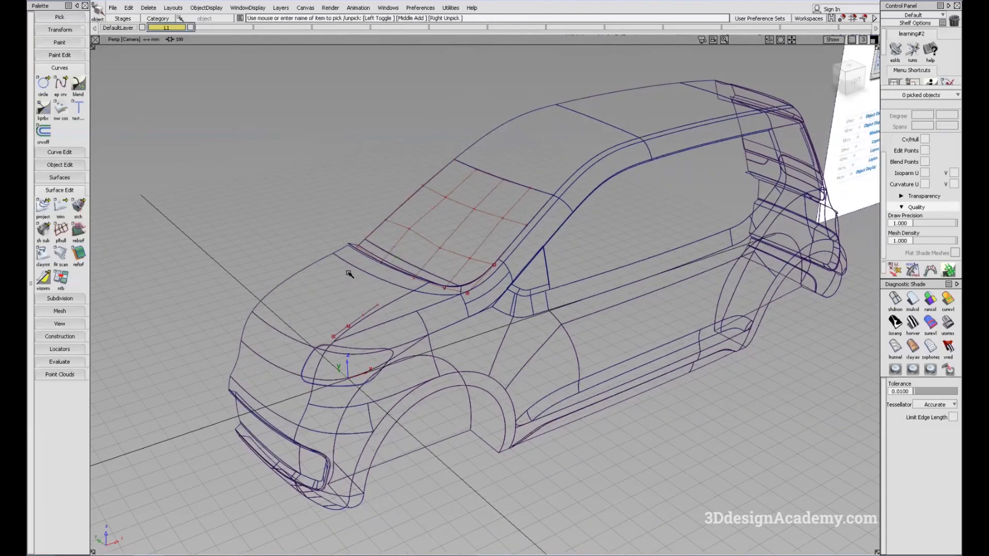
pyautogui.hotkey('ctrl', 'a')
pyautogui.keyDown('ctrl'); pyautogui.keyDown('shift'); pyautogui.moveTo(365, 338); pyautogui.dragTo(371, 304); pyautogui.keyUp('shift'); pyautogui.keyUp('ctrl')
pyautogui.click(373, 309)
pyautogui.keyDown('ctrl'); pyautogui.keyDown('shift'); pyautogui.moveTo(455, 327); pyautogui.dragTo(408, 199); pyautogui.keyUp('shift'); pyautogui.keyUp('ctrl')
# Pick the windscreen and roof surfaces together as one object by selecting the windscreen
pyautogui.click(410, 227)
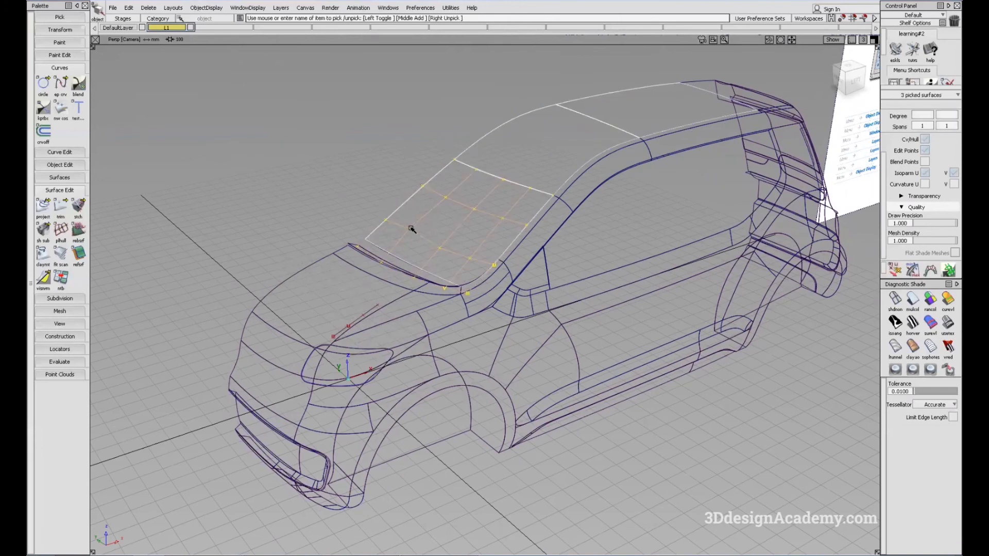
pyautogui.keyDown('alt'); pyautogui.keyDown('shift'); pyautogui.moveTo(485, 212); pyautogui.dragTo(342, 236, button='middle'); pyautogui.keyUp('shift'); pyautogui.keyUp('alt')
pyautogui.keyDown('alt'); pyautogui.keyDown('shift'); pyautogui.moveTo(423, 197); pyautogui.dragTo(488, 138, button='middle'); pyautogui.keyUp('shift'); pyautogui.keyUp('alt')
pyautogui.keyDown('alt'); pyautogui.keyDown('shift'); pyautogui.moveTo(340, 249); pyautogui.dragTo(444, 253, button='middle'); pyautogui.keyUp('shift'); pyautogui.keyUp('alt')
pyautogui.click(378, 283)
pyautogui.keyDown('alt'); pyautogui.keyDown('shift'); pyautogui.moveTo(370, 286); pyautogui.dragTo(438, 252, button='right'); pyautogui.keyUp('shift'); pyautogui.keyUp('alt')
pyautogui.keyDown('alt'); pyautogui.keyDown('shift'); pyautogui.moveTo(438, 252); pyautogui.dragTo(376, 278); pyautogui.keyUp('shift'); pyautogui.keyUp('alt')
pyautogui.keyDown('alt'); pyautogui.keyDown('shift'); pyautogui.moveTo(376, 282); pyautogui.dragTo(397, 272, button='middle'); pyautogui.keyUp('shift'); pyautogui.keyUp('alt')
# Pick the main body panels as one group from the hood with Pick Object, and clear the selection
pyautogui.keyDown('ctrl'); pyautogui.keyDown('shift'); pyautogui.click(353, 256); pyautogui.keyUp('shift'); pyautogui.keyUp('ctrl')
pyautogui.keyDown('ctrl'); pyautogui.keyDown('shift'); pyautogui.moveTo(356, 255); pyautogui.dragTo(363, 287); pyautogui.keyUp('shift'); pyautogui.keyUp('ctrl')
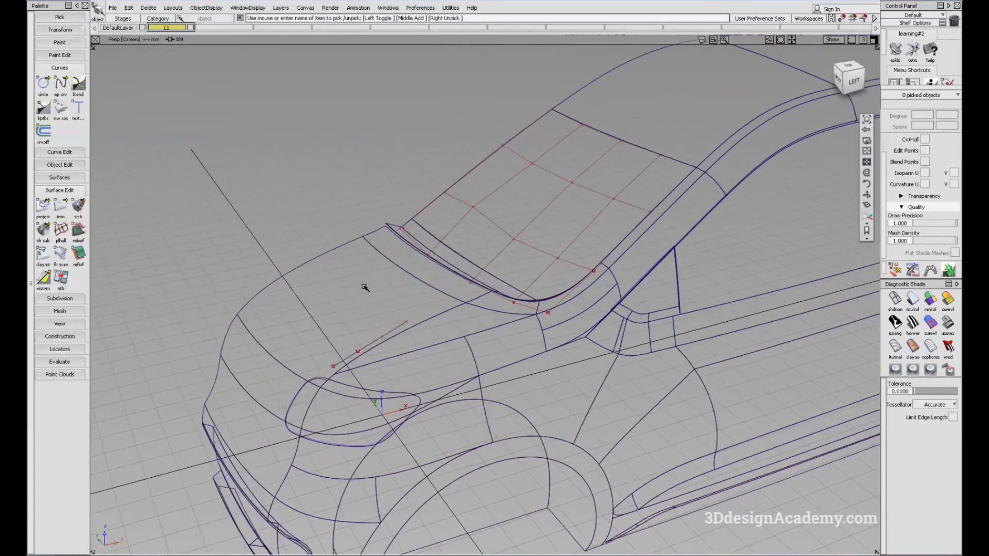
pyautogui.keyDown('ctrl'); pyautogui.keyDown('shift'); pyautogui.moveTo(356, 240); pyautogui.dragTo(362, 266); pyautogui.keyUp('shift'); pyautogui.keyUp('ctrl')
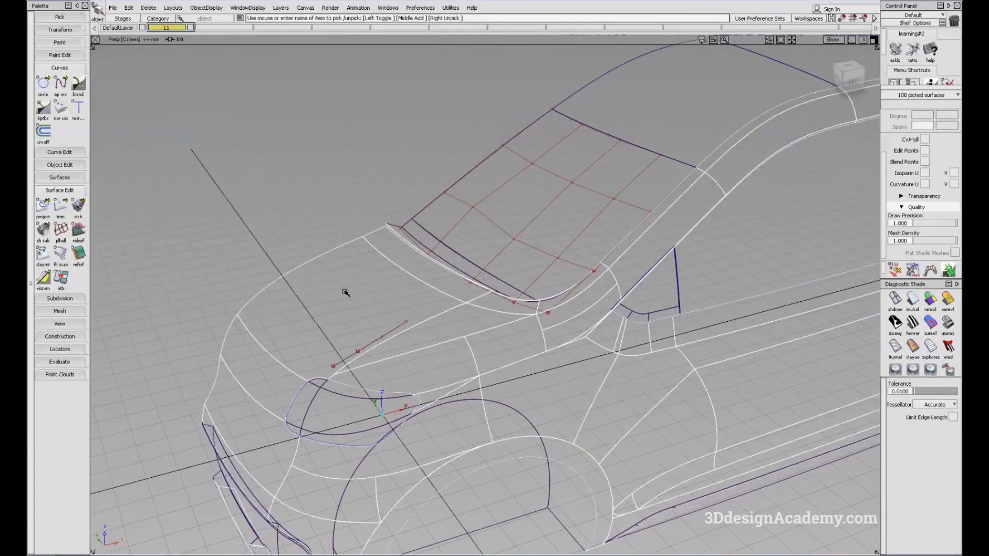
pyautogui.keyDown('ctrl'); pyautogui.keyDown('shift'); pyautogui.moveTo(381, 315); pyautogui.dragTo(381, 265); pyautogui.keyUp('shift'); pyautogui.keyUp('ctrl')
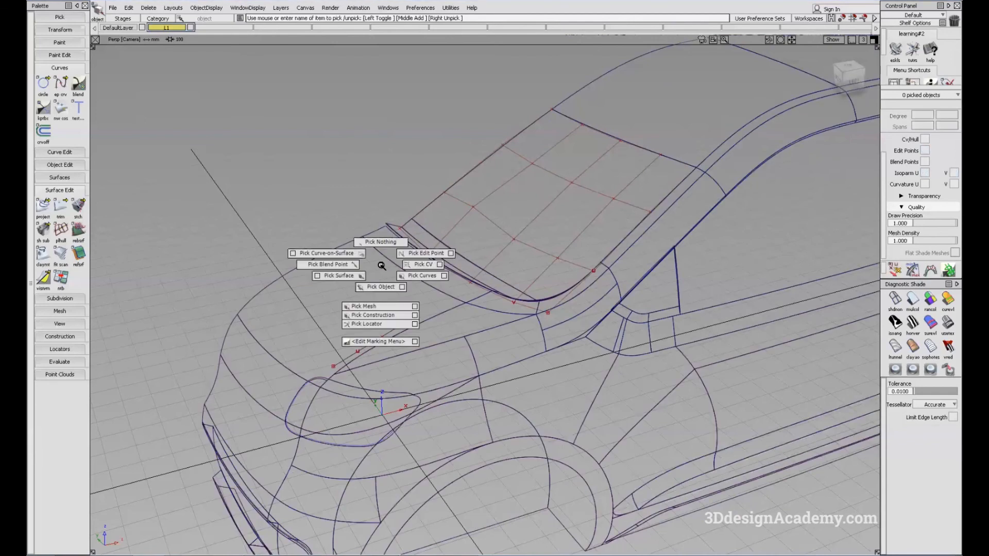
# Pick the single hood surface with Pick Surface and clear the selection
pyautogui.keyDown('ctrl'); pyautogui.keyDown('shift'); pyautogui.moveTo(381, 265); pyautogui.dragTo(352, 278); pyautogui.keyUp('shift'); pyautogui.keyUp('ctrl')
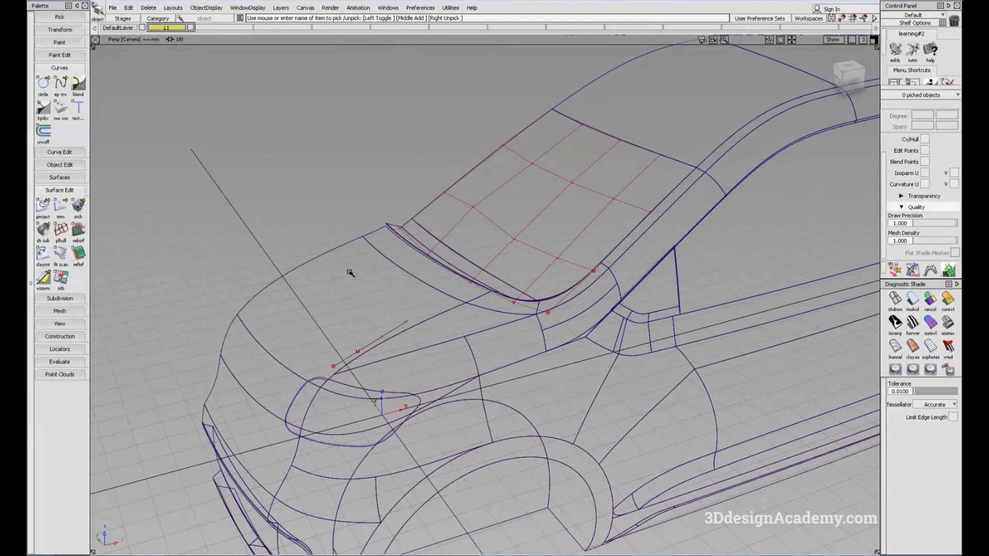
pyautogui.click(355, 288)
pyautogui.keyDown('ctrl'); pyautogui.keyDown('shift'); pyautogui.moveTo(360, 331); pyautogui.dragTo(316, 270); pyautogui.keyUp('shift'); pyautogui.keyUp('ctrl')
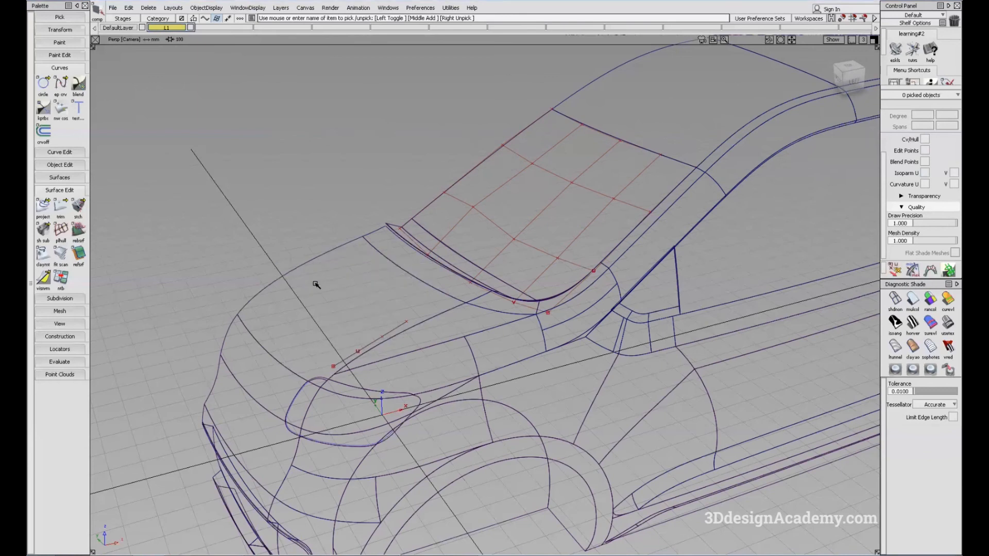
# Pick the curve-on-surface at the front edge of the headlight outline with Pick Curve-on-Surface and clear the selection
pyautogui.keyDown('alt'); pyautogui.keyDown('shift'); pyautogui.moveTo(295, 396); pyautogui.dragTo(341, 366, button='right'); pyautogui.keyUp('shift'); pyautogui.keyUp('alt')
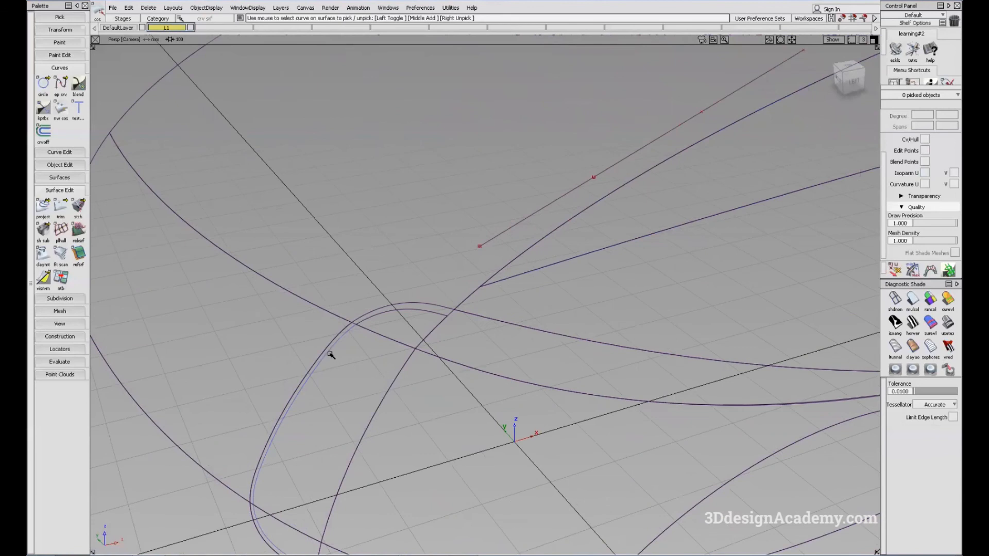
pyautogui.click(292, 401)
pyautogui.keyDown('alt'); pyautogui.keyDown('shift'); pyautogui.moveTo(360, 399); pyautogui.dragTo(367, 362, button='middle'); pyautogui.keyUp('shift'); pyautogui.keyUp('alt')
pyautogui.keyDown('alt'); pyautogui.keyDown('shift'); pyautogui.moveTo(389, 361); pyautogui.dragTo(346, 391, button='right'); pyautogui.keyUp('shift'); pyautogui.keyUp('alt')
pyautogui.click(371, 267)
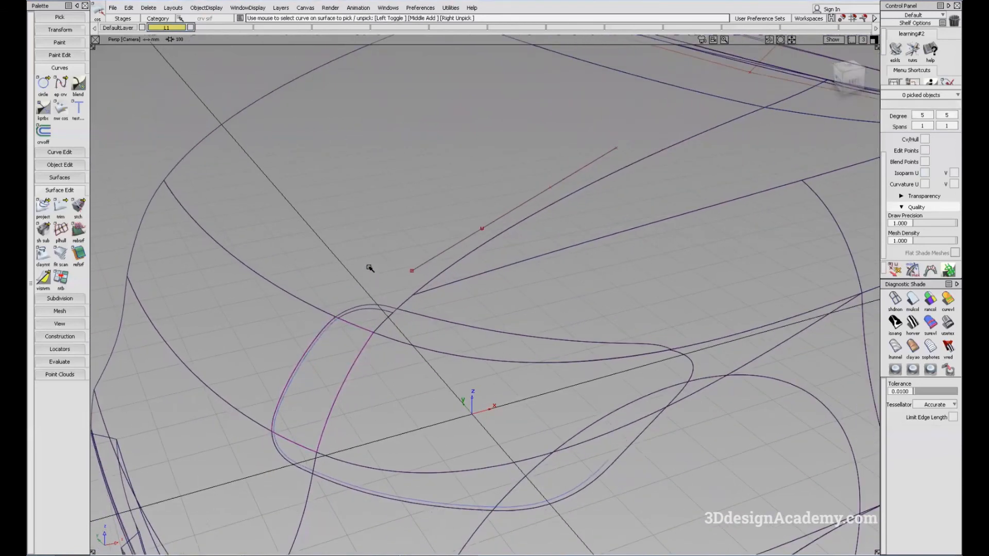
pyautogui.keyDown('ctrl'); pyautogui.keyDown('shift'); pyautogui.moveTo(369, 238); pyautogui.dragTo(369, 239); pyautogui.keyUp('shift'); pyautogui.keyUp('ctrl')
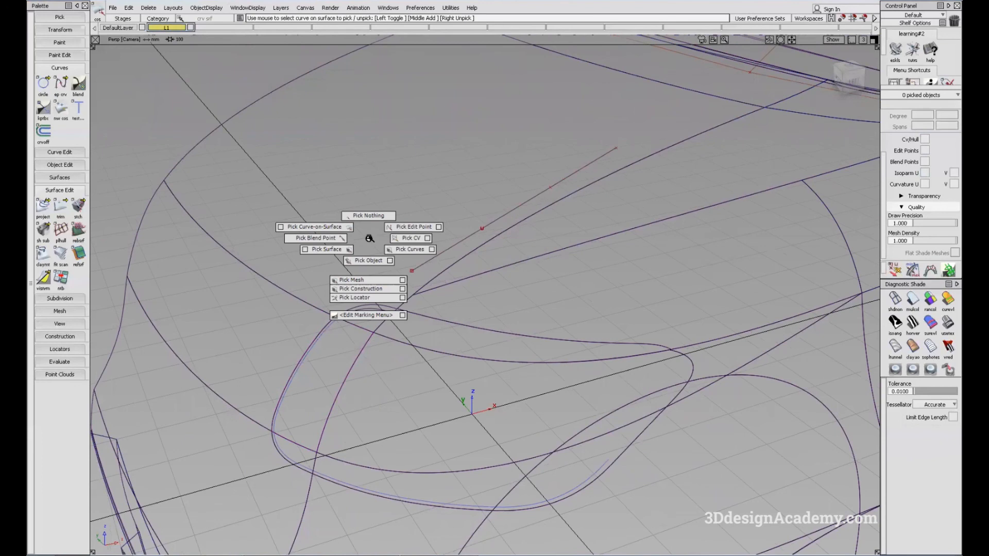
pyautogui.keyDown('ctrl'); pyautogui.keyDown('shift'); pyautogui.moveTo(389, 295); pyautogui.dragTo(373, 180); pyautogui.keyUp('shift'); pyautogui.keyUp('ctrl')
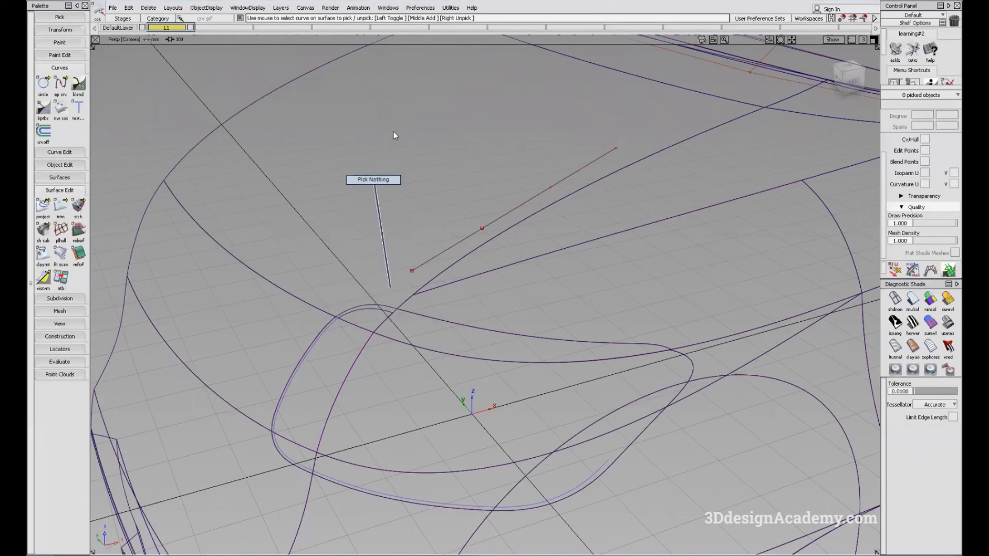
# Pick the body panel group surrounding the headlight with Pick Object and clear the selection
pyautogui.hotkey('ctrl', 'a')
pyautogui.keyDown('ctrl'); pyautogui.keyDown('shift'); pyautogui.moveTo(383, 240); pyautogui.dragTo(383, 239); pyautogui.keyUp('shift'); pyautogui.keyUp('ctrl')
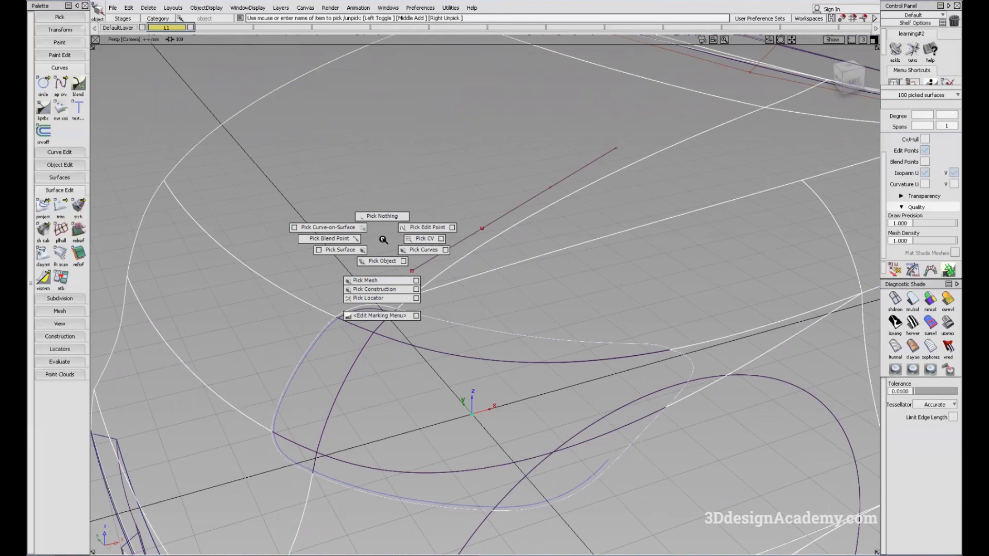
pyautogui.moveTo(383, 239)
pyautogui.keyDown('ctrl'); pyautogui.keyDown('shift'); pyautogui.mouseDown()
pyautogui.moveTo(385, 219)
pyautogui.moveTo(382, 257)
pyautogui.mouseUp(); pyautogui.keyUp('shift'); pyautogui.keyUp('ctrl')
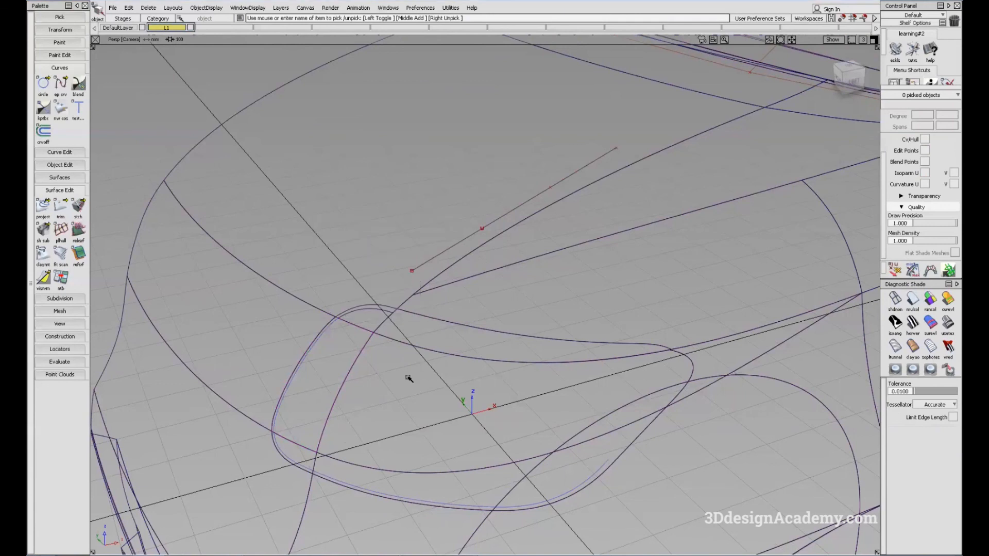
# Pick the group of surfaces inside the headlight outline, inspect it from another angle, and clear the selection
pyautogui.click(408, 377)
pyautogui.keyDown('alt'); pyautogui.keyDown('shift'); pyautogui.moveTo(448, 369); pyautogui.dragTo(382, 355); pyautogui.keyUp('shift'); pyautogui.keyUp('alt')
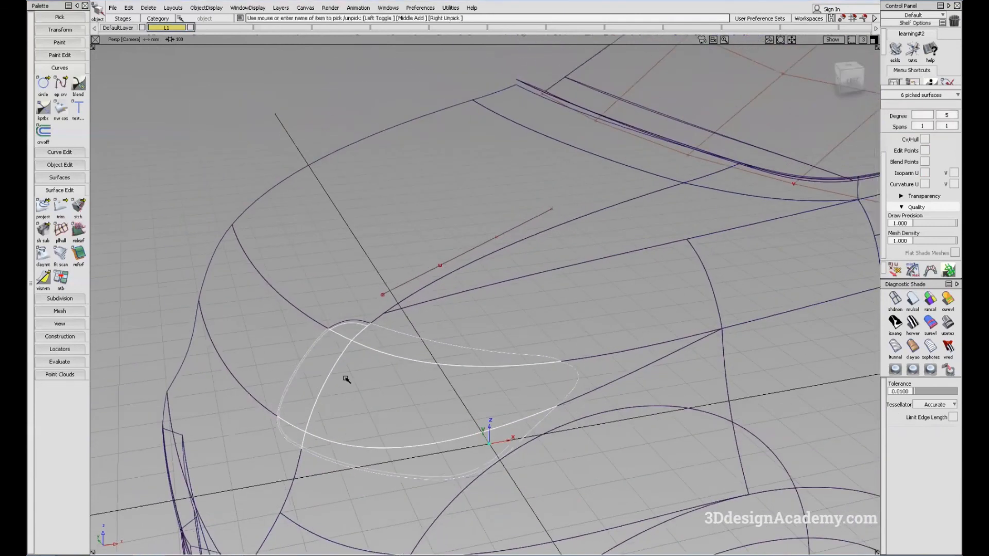
pyautogui.hotkey('shift', 'alt')
pyautogui.keyDown('alt'); pyautogui.keyDown('shift'); pyautogui.moveTo(422, 413); pyautogui.dragTo(453, 404); pyautogui.keyUp('shift'); pyautogui.keyUp('alt')
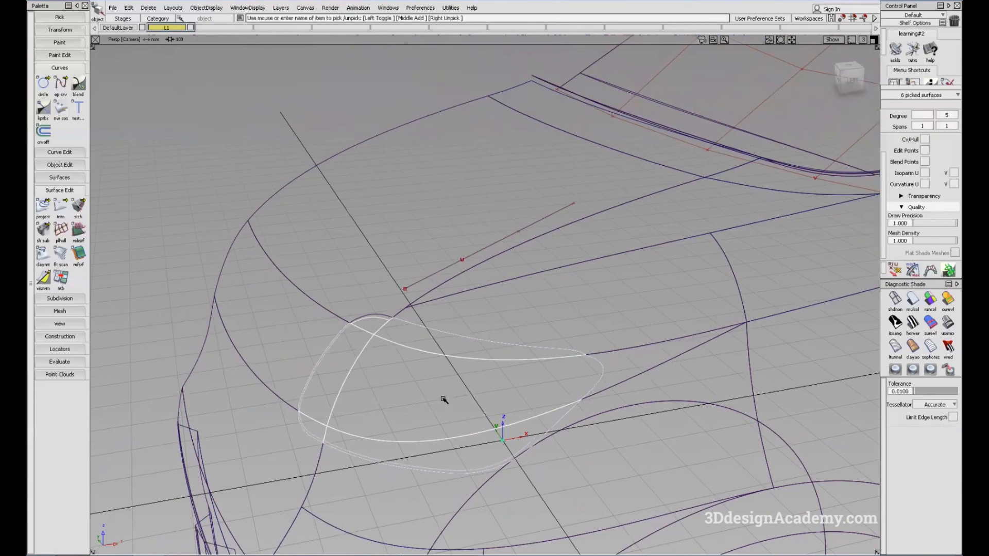
pyautogui.moveTo(455, 397)
pyautogui.keyDown('ctrl'); pyautogui.keyDown('shift'); pyautogui.mouseDown()
pyautogui.moveTo(448, 327)
pyautogui.moveTo(515, 295)
pyautogui.moveTo(465, 304)
pyautogui.mouseUp(); pyautogui.keyUp('shift'); pyautogui.keyUp('ctrl')
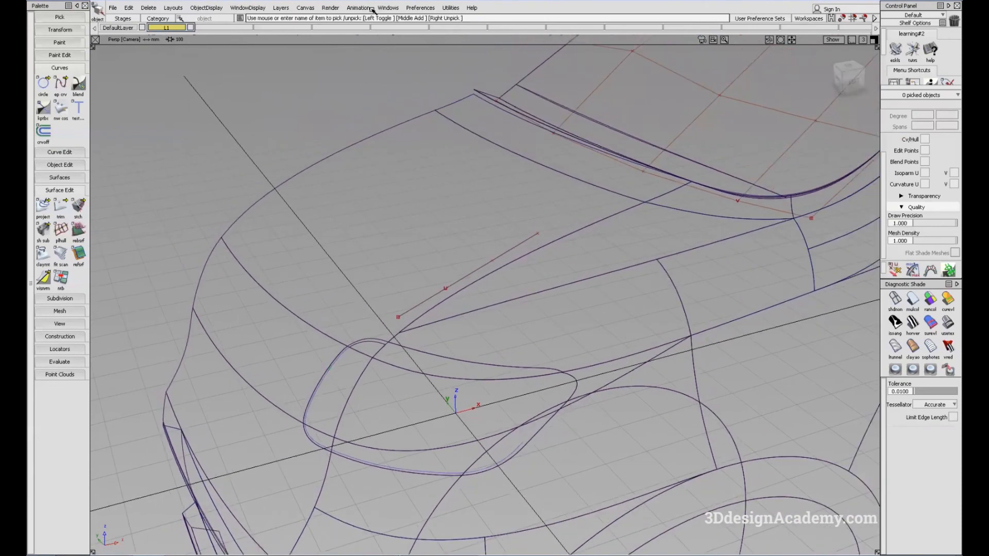